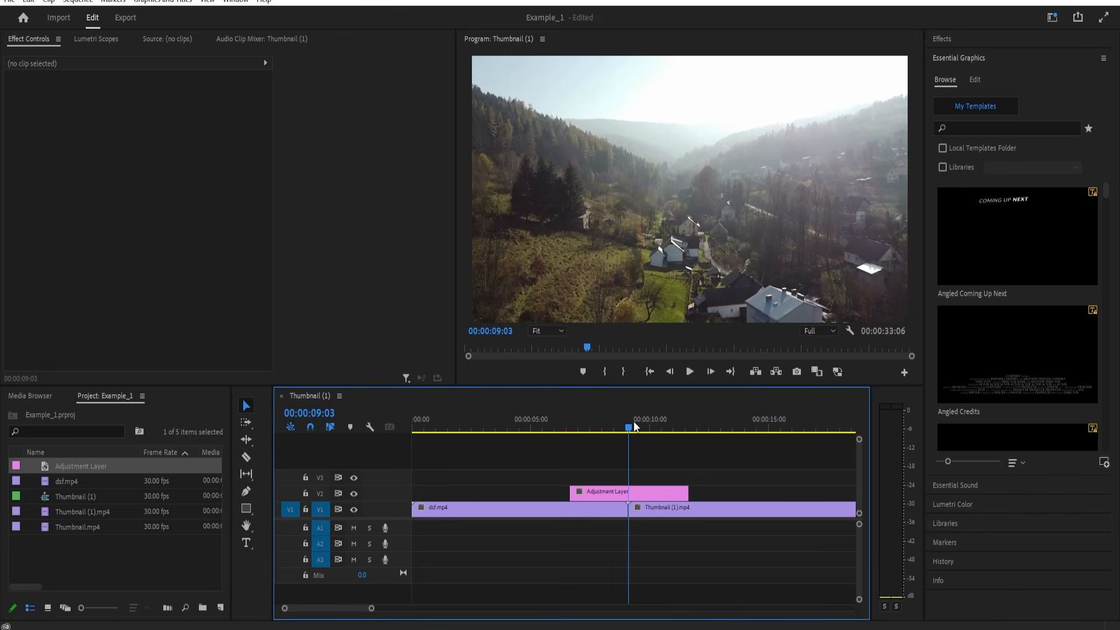
Step: Trim the adjustment layer's start to 00:00:08:18, 15 frames before the cut between the two clips
{"action": "key", "text": "shift+Left"}
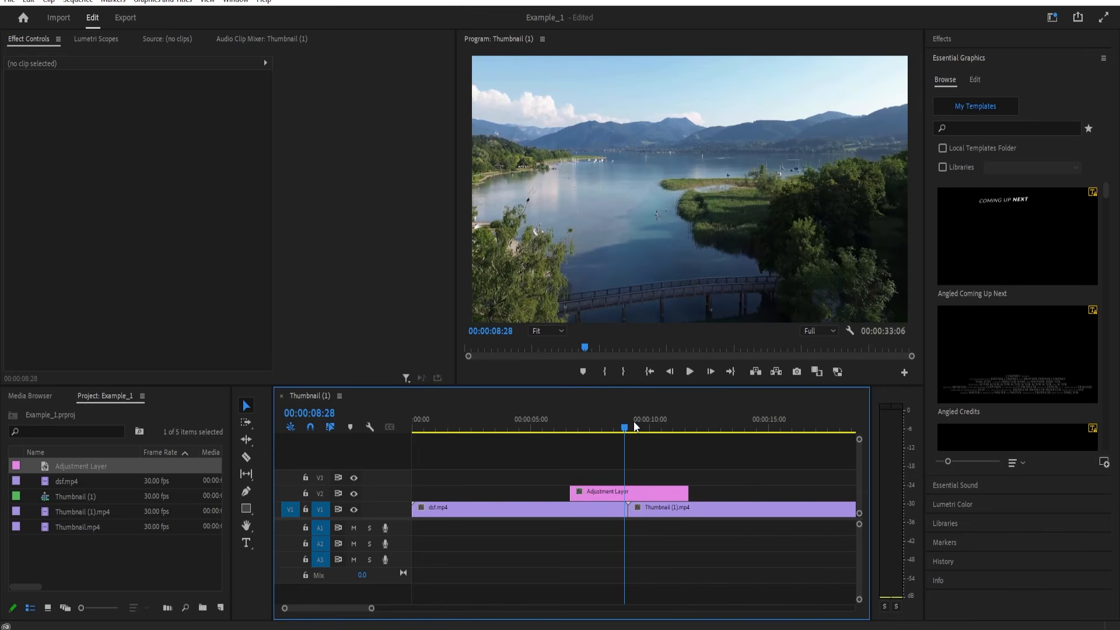
{"action": "key", "text": "shift+Left"}
{"action": "key", "text": "shift+Left"}
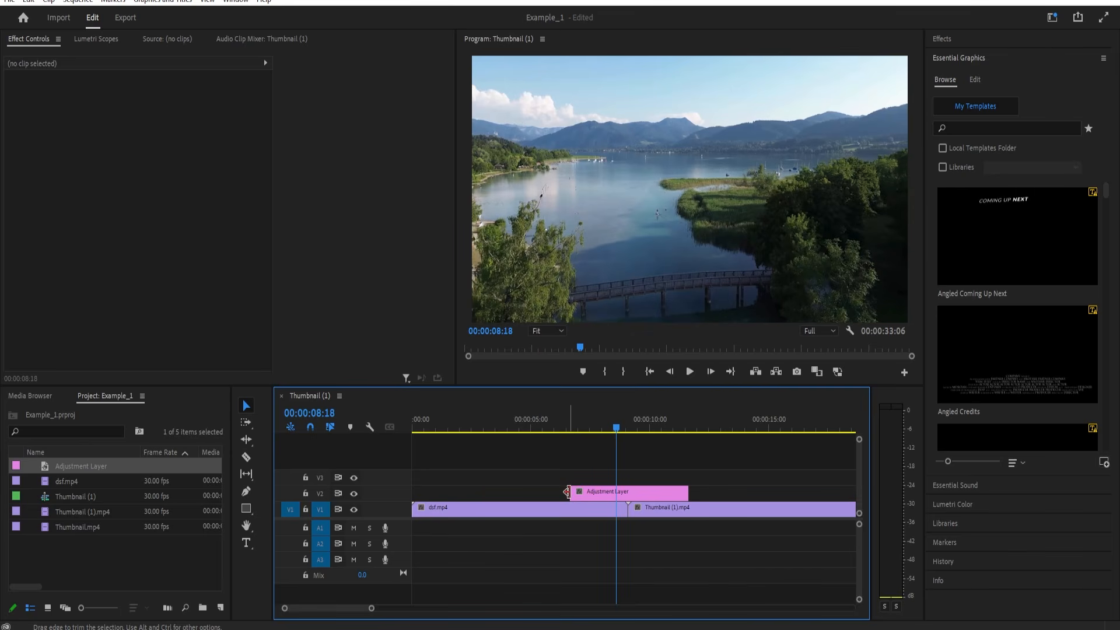
{"action": "left_click_drag", "start_coordinate": [573, 491], "coordinate": [616, 491]}
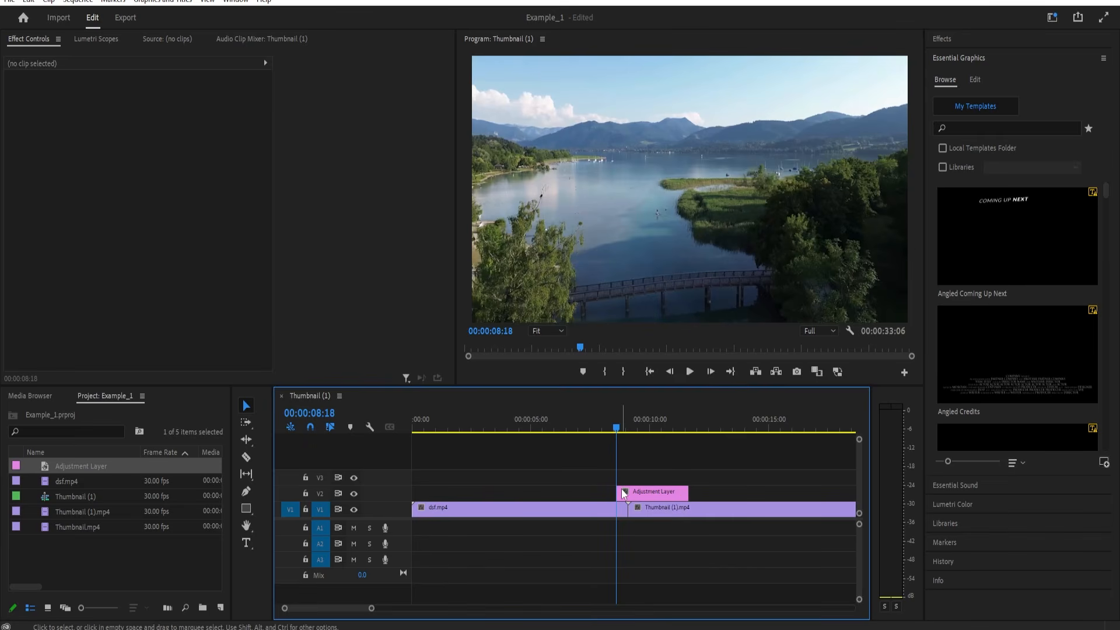
Step: Trim the adjustment layer's end to 00:00:09:18, 15 frames after the cut between the two clips
{"action": "key", "text": "space"}
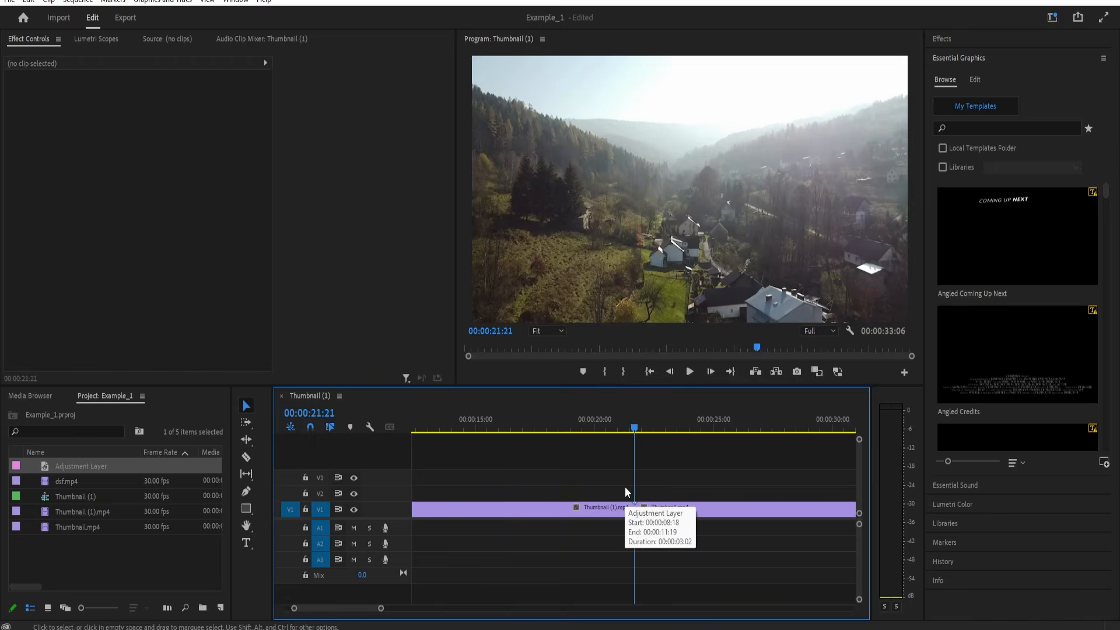
{"action": "left_click", "coordinate": [644, 491]}
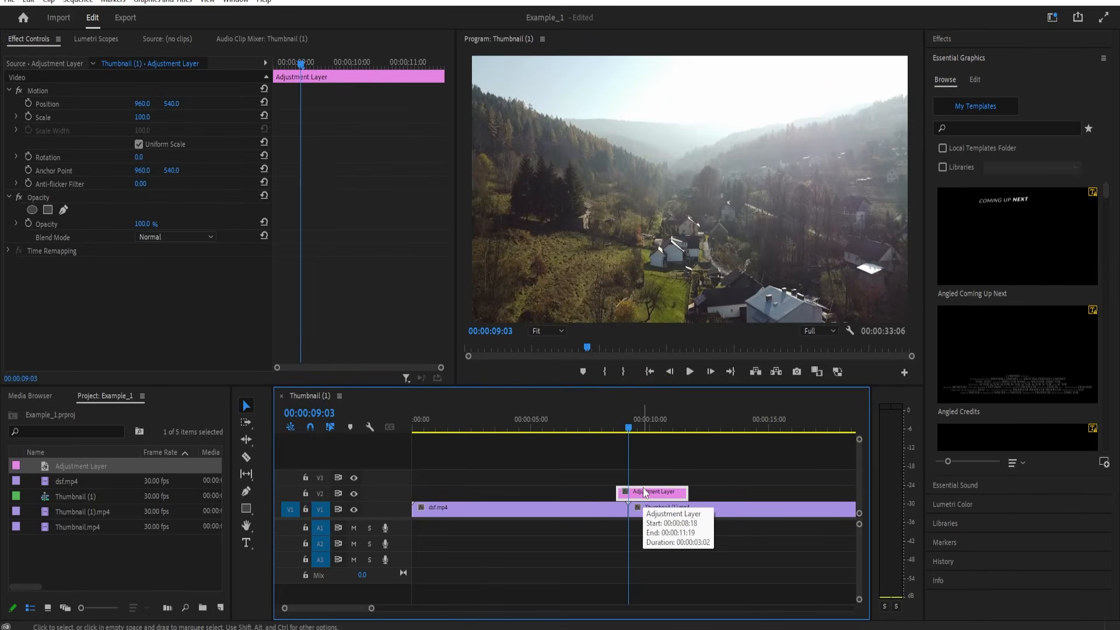
{"action": "key", "text": "shift"}
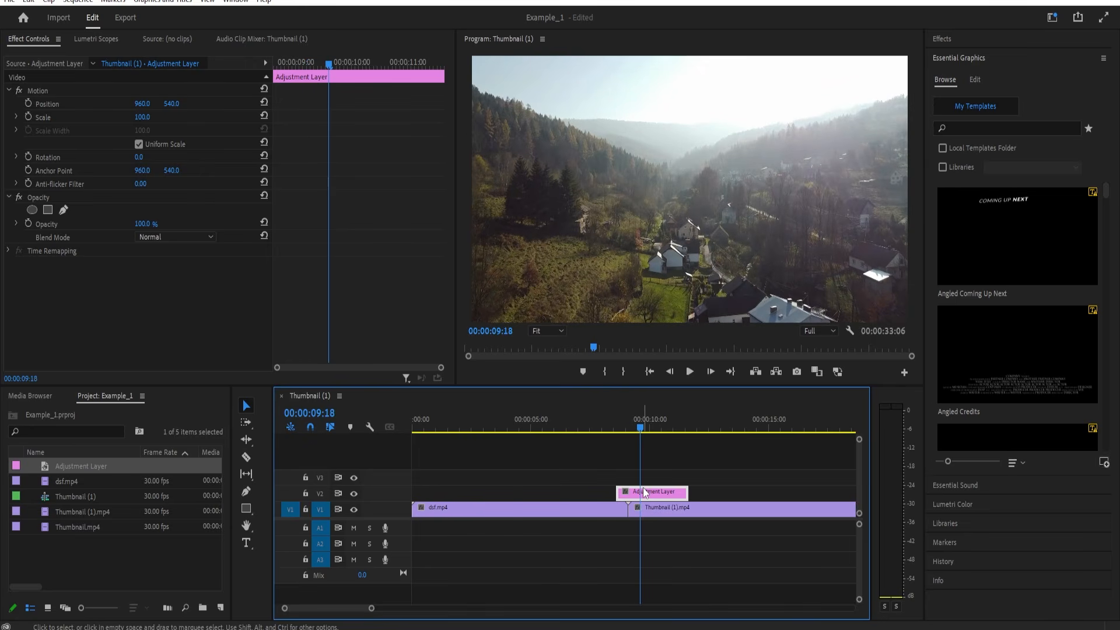
{"action": "left_click_drag", "start_coordinate": [687, 492], "coordinate": [640, 494]}
{"action": "left_click", "coordinate": [668, 485]}
Step: Split the adjustment layer at the cut between dsf.mp4 and Thumbnail (1).mp4
{"action": "key", "text": "c"}
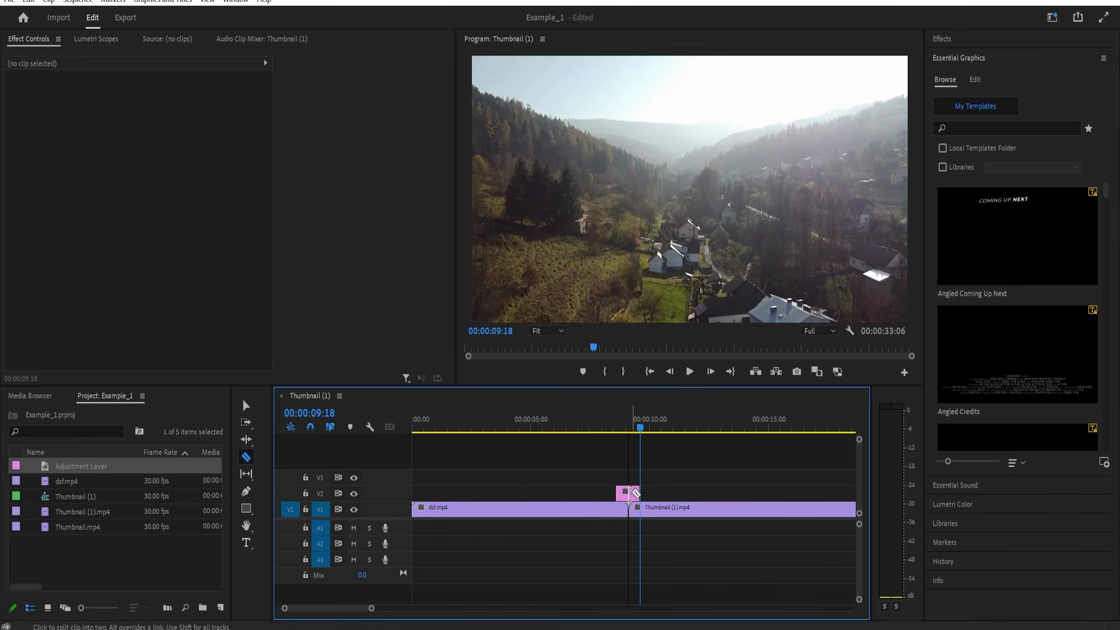
{"action": "left_click", "coordinate": [634, 492]}
{"action": "key", "text": "v"}
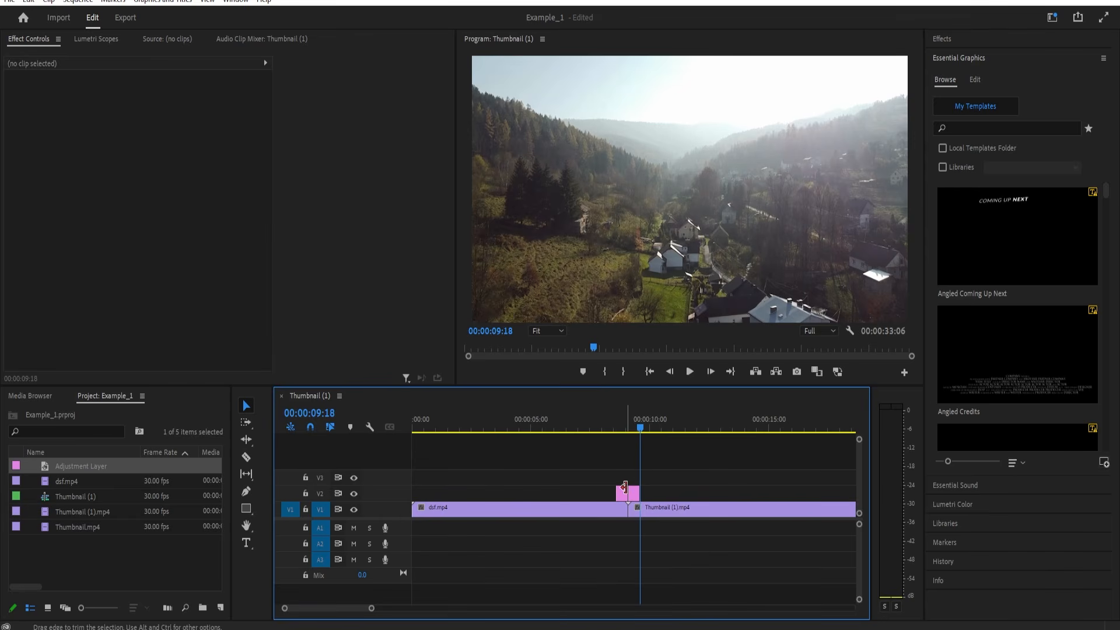
Step: Apply the Transform video effect from the Distort group to the adjustment layer piece before the cut
{"action": "left_click", "coordinate": [623, 495]}
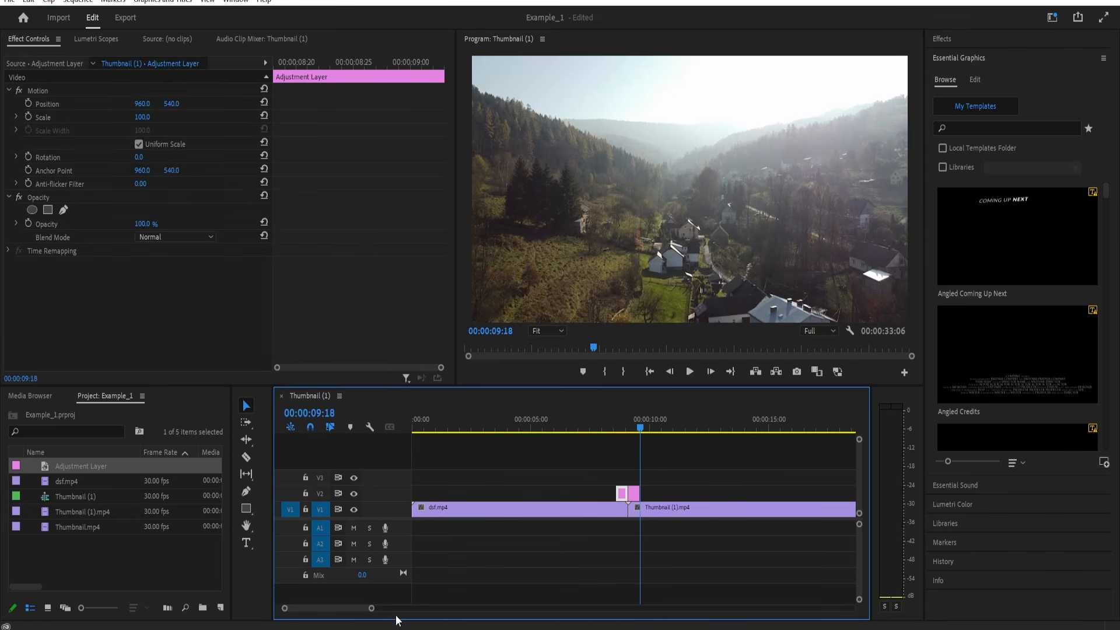
{"action": "left_click_drag", "start_coordinate": [371, 608], "coordinate": [335, 610]}
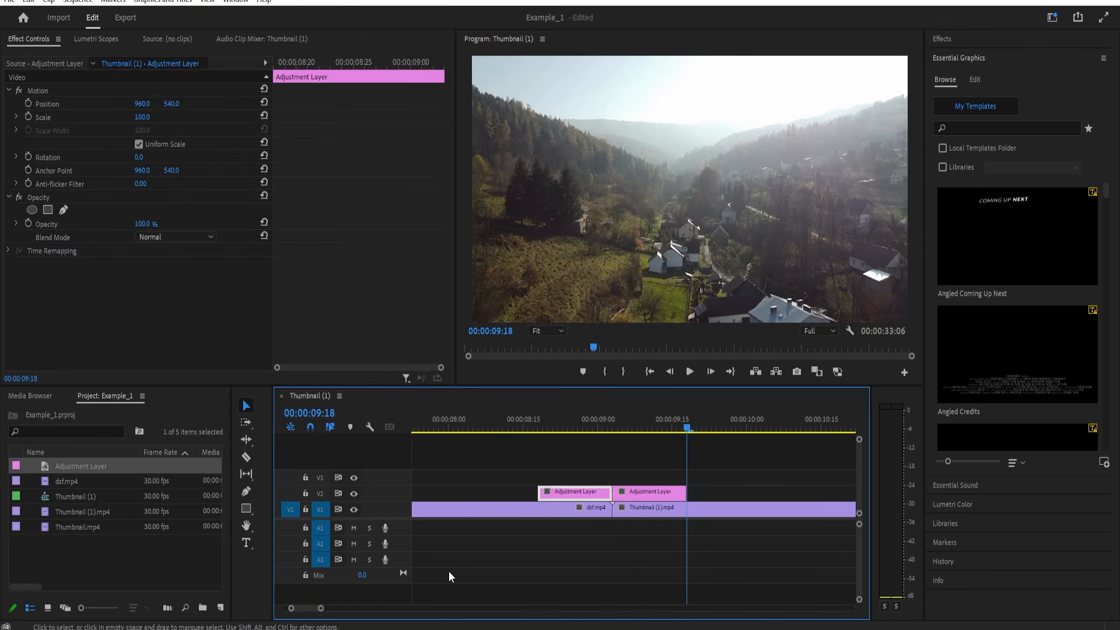
{"action": "left_click", "coordinate": [613, 429]}
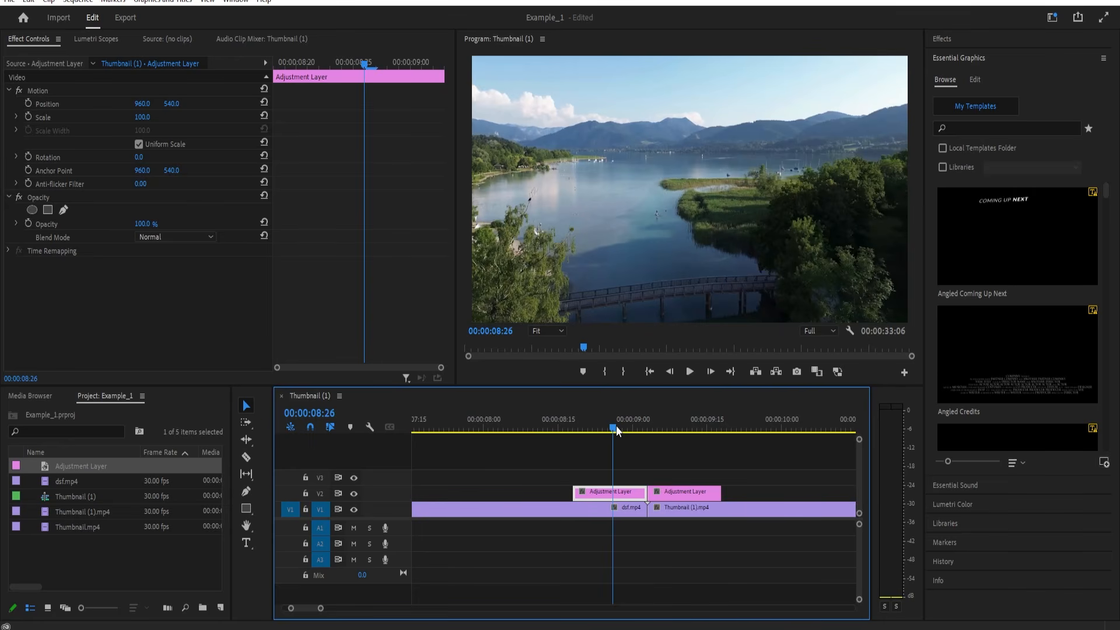
{"action": "left_click", "coordinate": [942, 38]}
{"action": "left_click", "coordinate": [951, 55]}
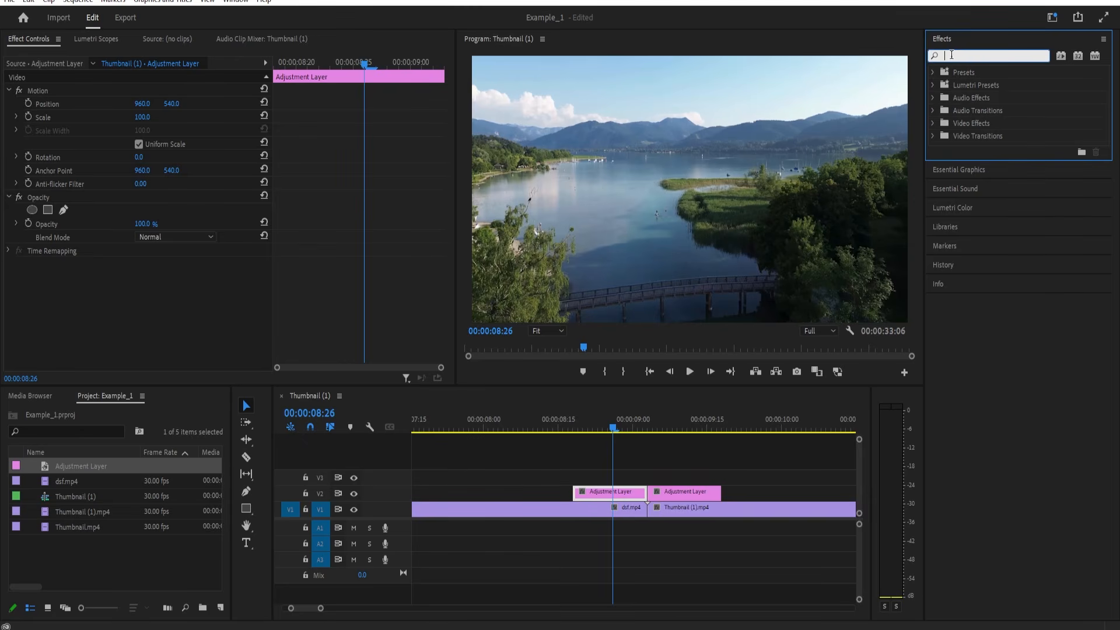
{"action": "type", "text": "transform"}
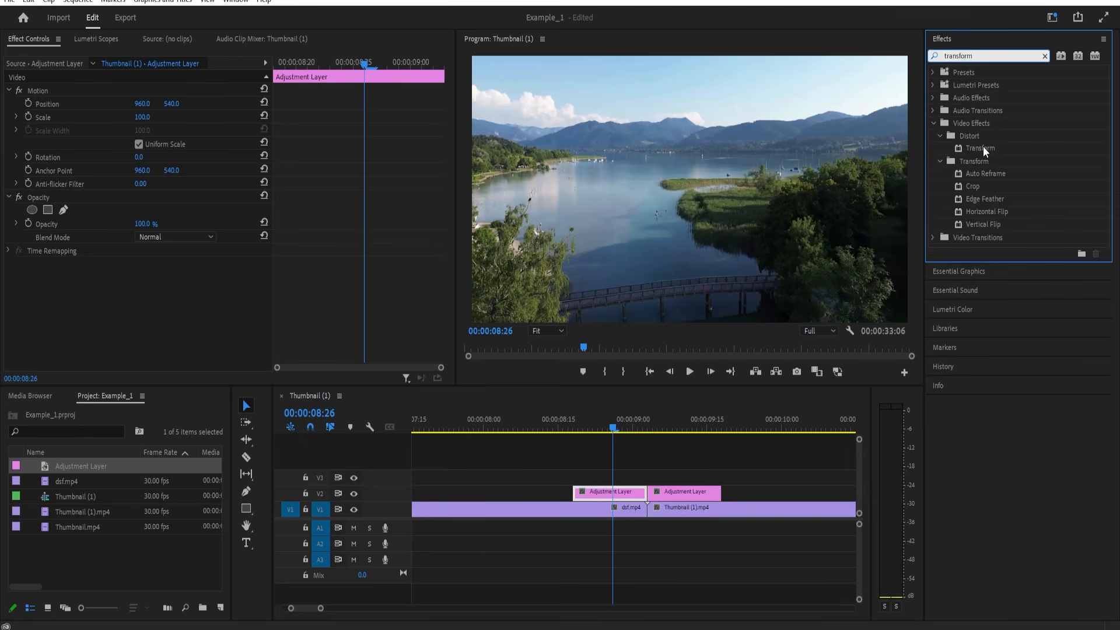
{"action": "double_click", "coordinate": [985, 149]}
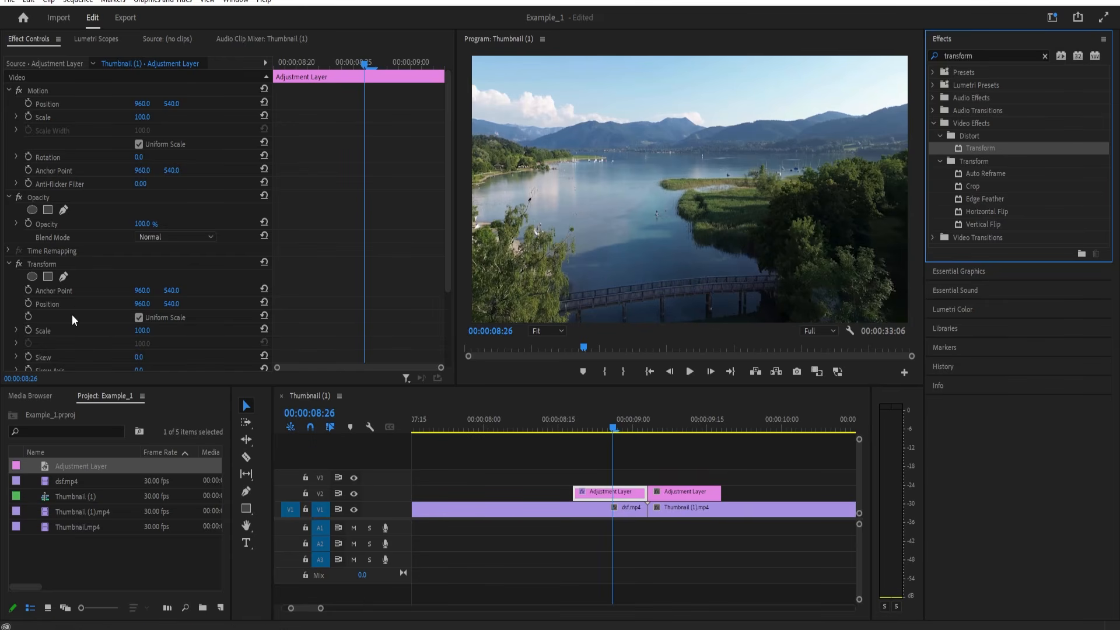
Step: Add a Transform Scale keyframe of 100 and place it at the start of the first adjustment layer
{"action": "scroll", "coordinate": [72, 314], "scroll_direction": "down", "scroll_amount": 3}
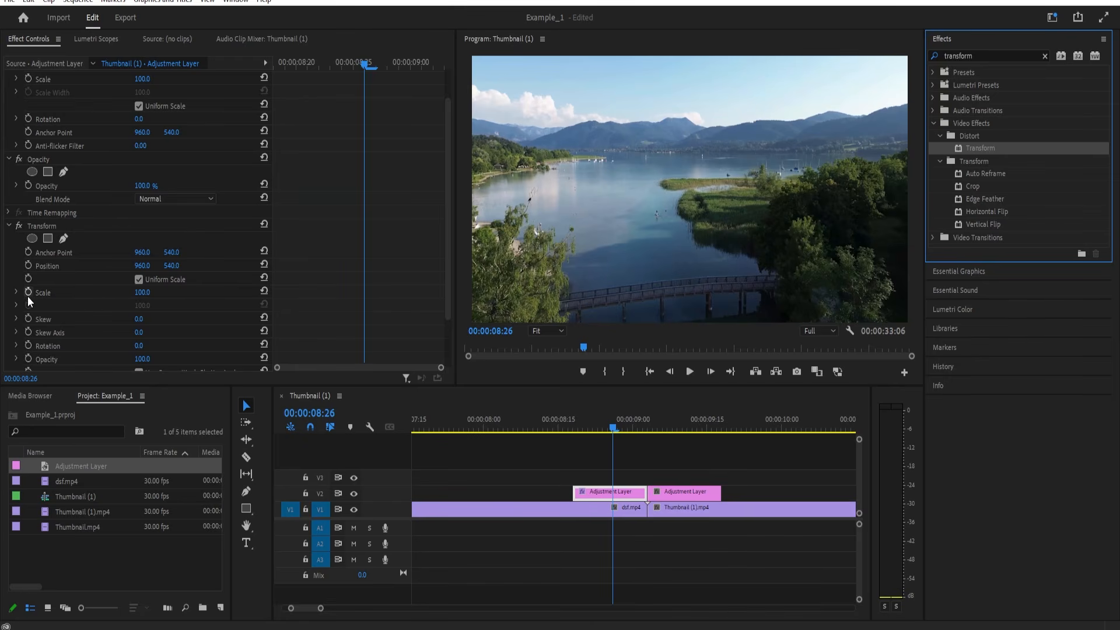
{"action": "left_click", "coordinate": [28, 292]}
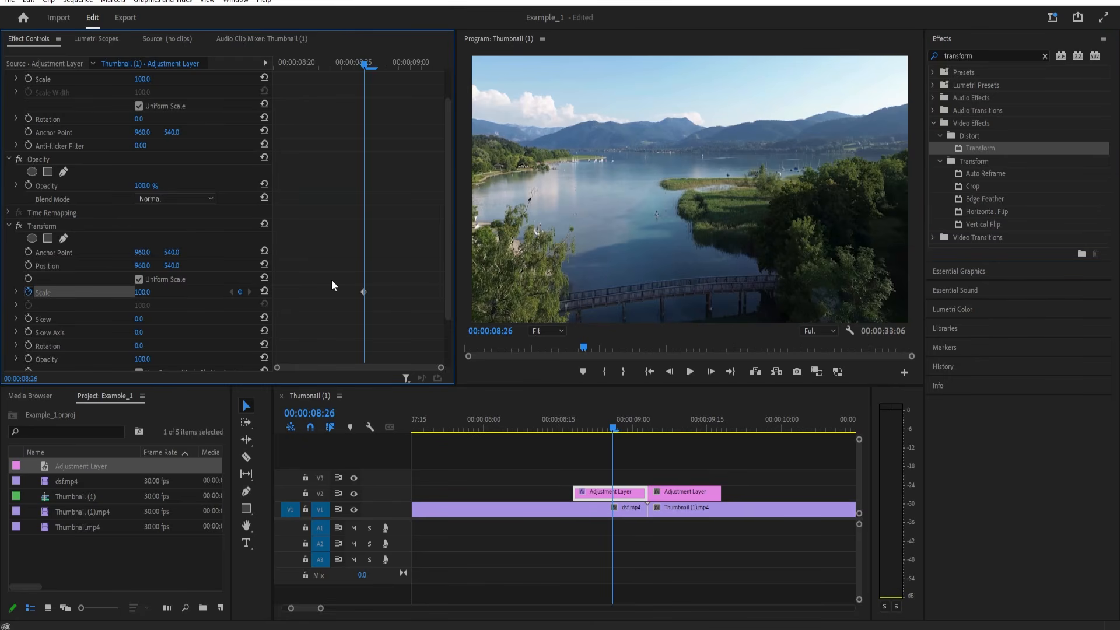
{"action": "left_click_drag", "start_coordinate": [362, 293], "coordinate": [263, 297]}
Step: Add a second Transform Scale keyframe at 00:00:09:01, two frames before the cut, and set its value to 200
{"action": "left_click_drag", "start_coordinate": [365, 65], "coordinate": [457, 72]}
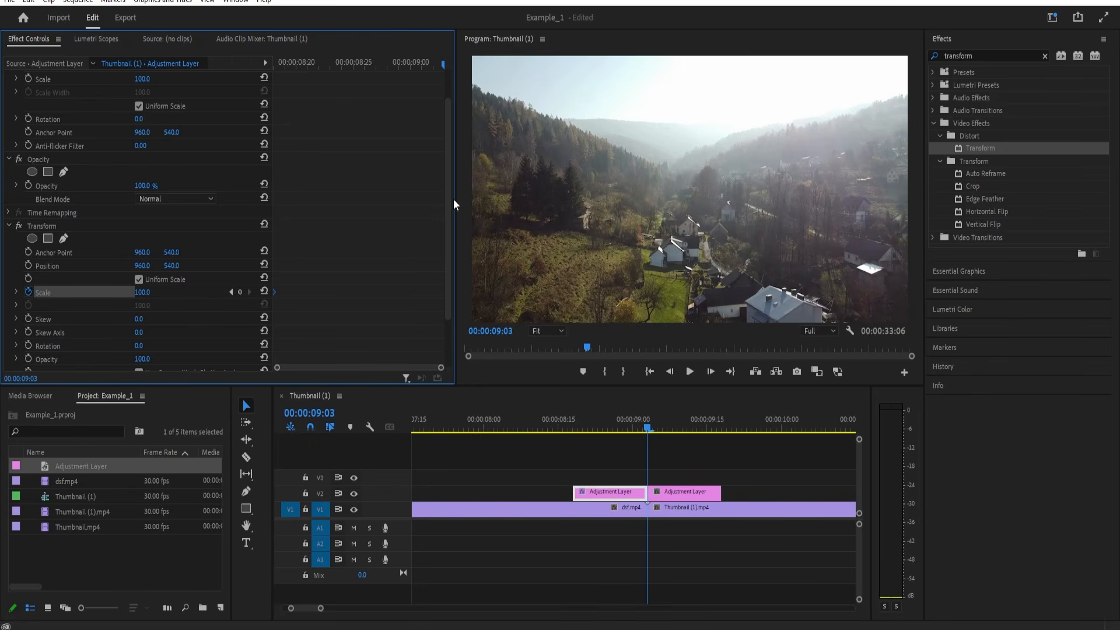
{"action": "key", "text": "Left"}
{"action": "key", "text": "Left"}
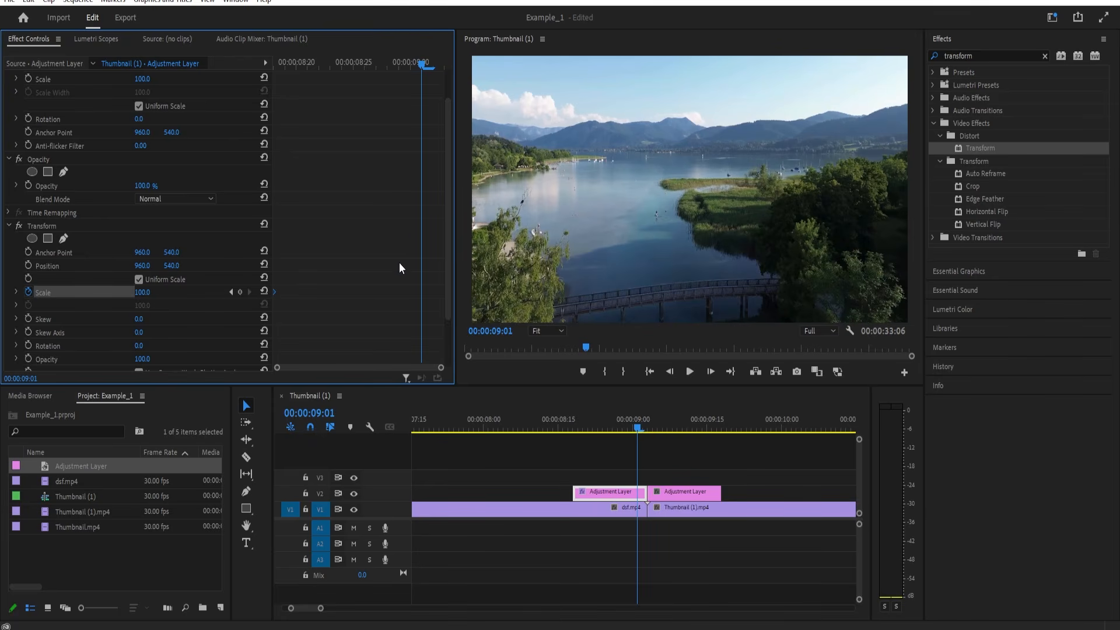
{"action": "left_click", "coordinate": [239, 293]}
{"action": "left_click", "coordinate": [141, 292]}
{"action": "type", "text": "200"}
{"action": "key", "text": "Return"}
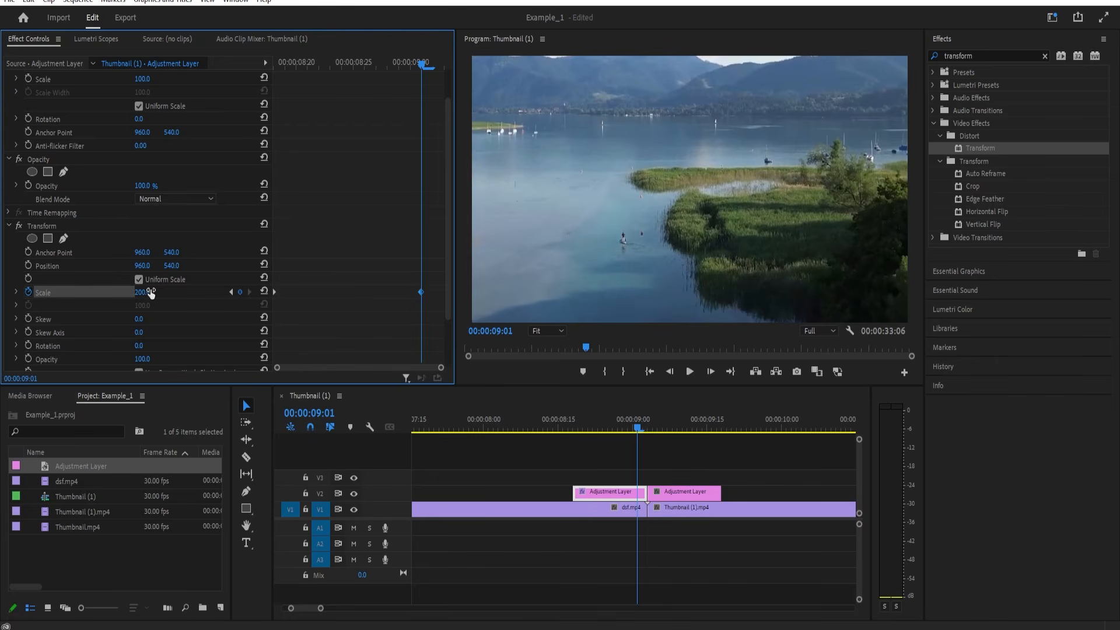
Step: Apply Ease In and Ease Out to both Transform Scale keyframes
{"action": "left_click_drag", "start_coordinate": [600, 433], "coordinate": [637, 433]}
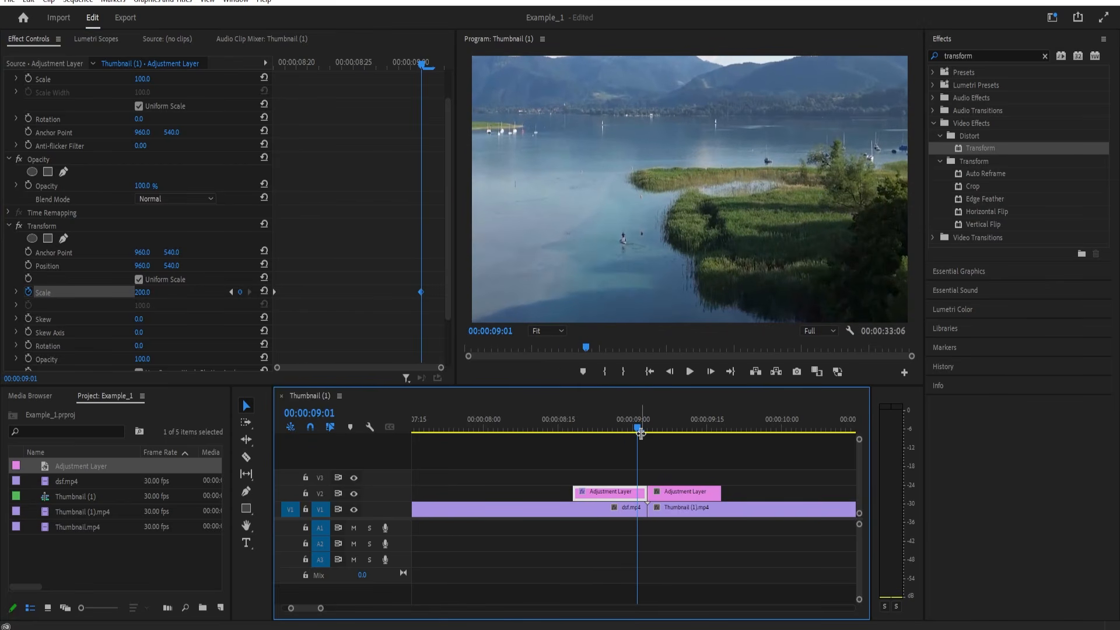
{"action": "left_click", "coordinate": [429, 309]}
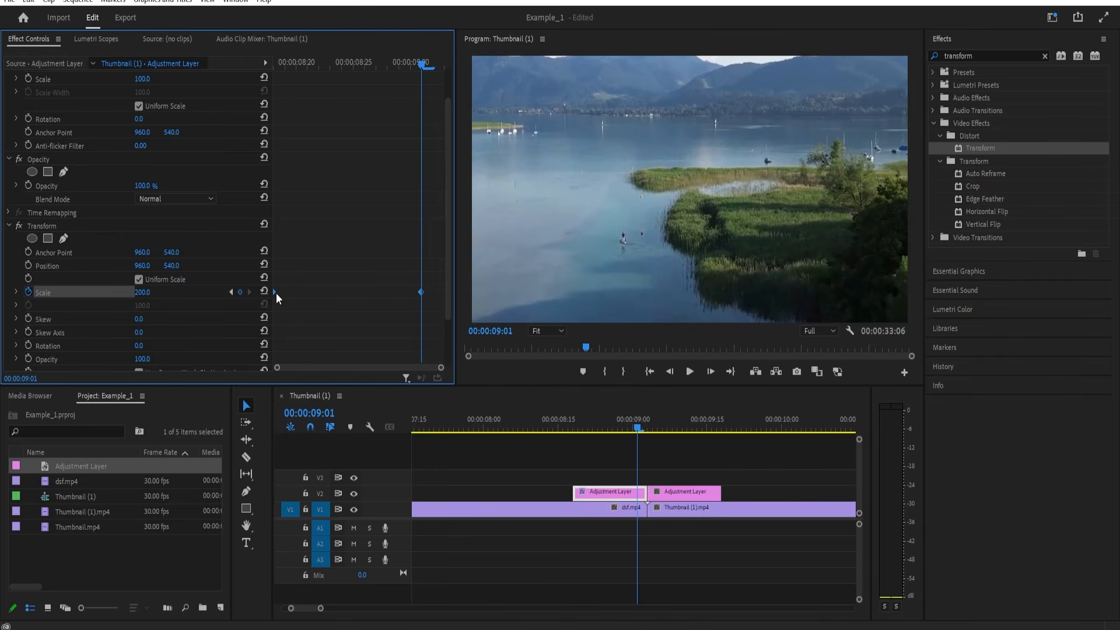
{"action": "right_click", "coordinate": [275, 292]}
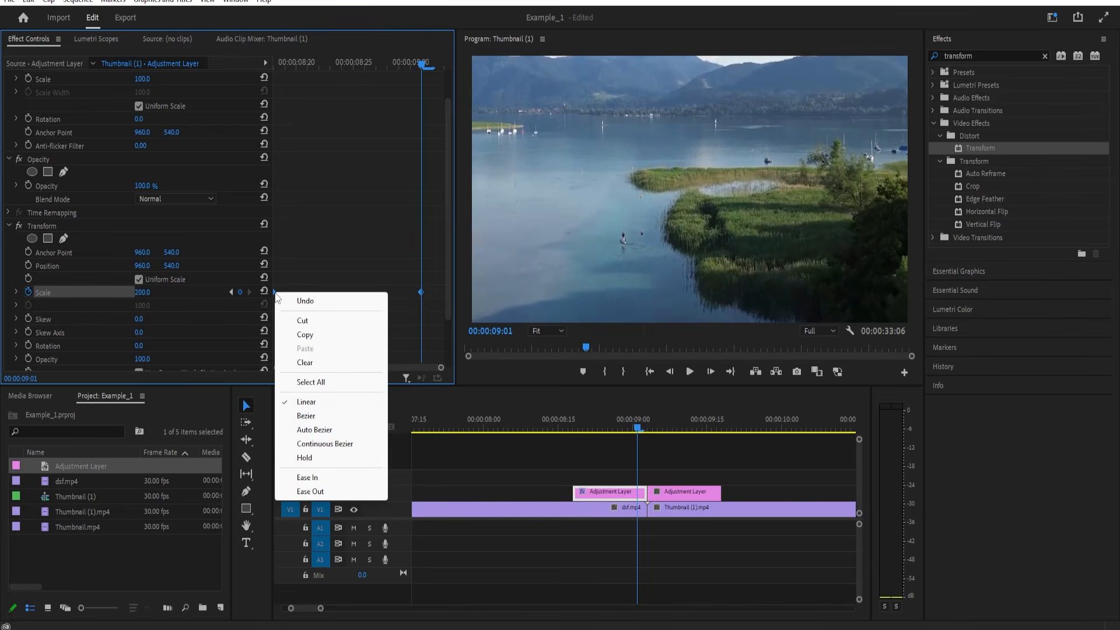
{"action": "left_click", "coordinate": [316, 479]}
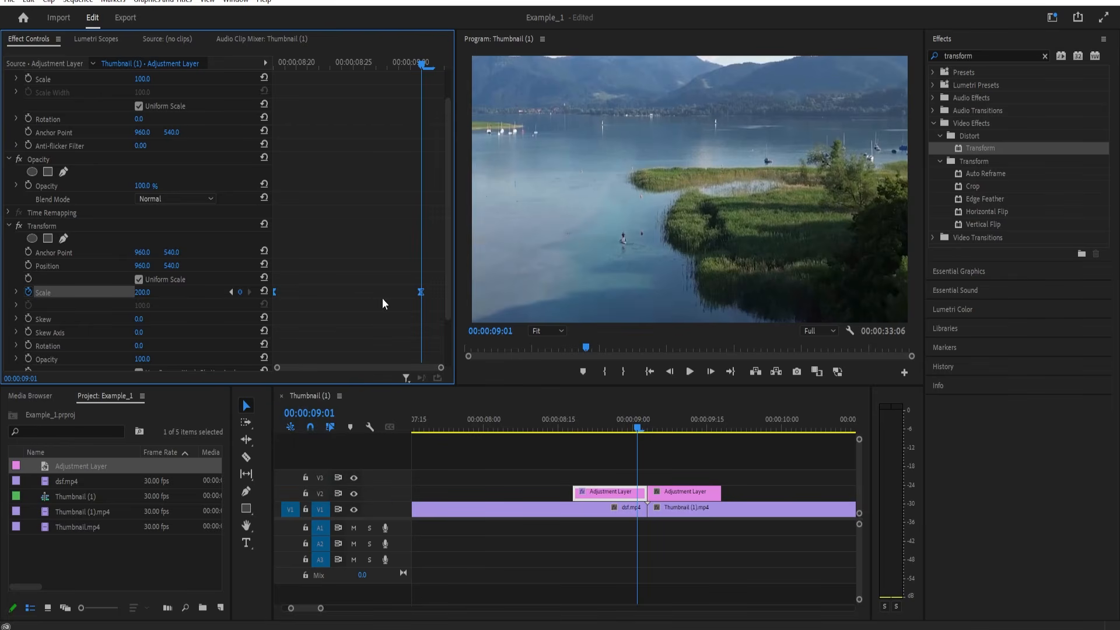
{"action": "right_click", "coordinate": [421, 295]}
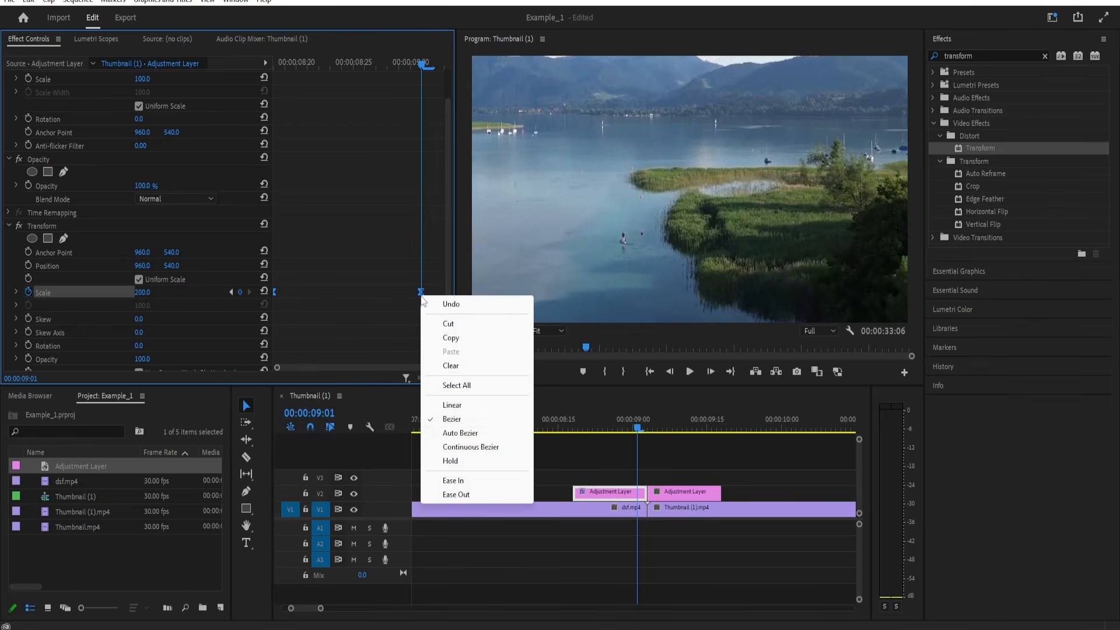
{"action": "left_click", "coordinate": [455, 494]}
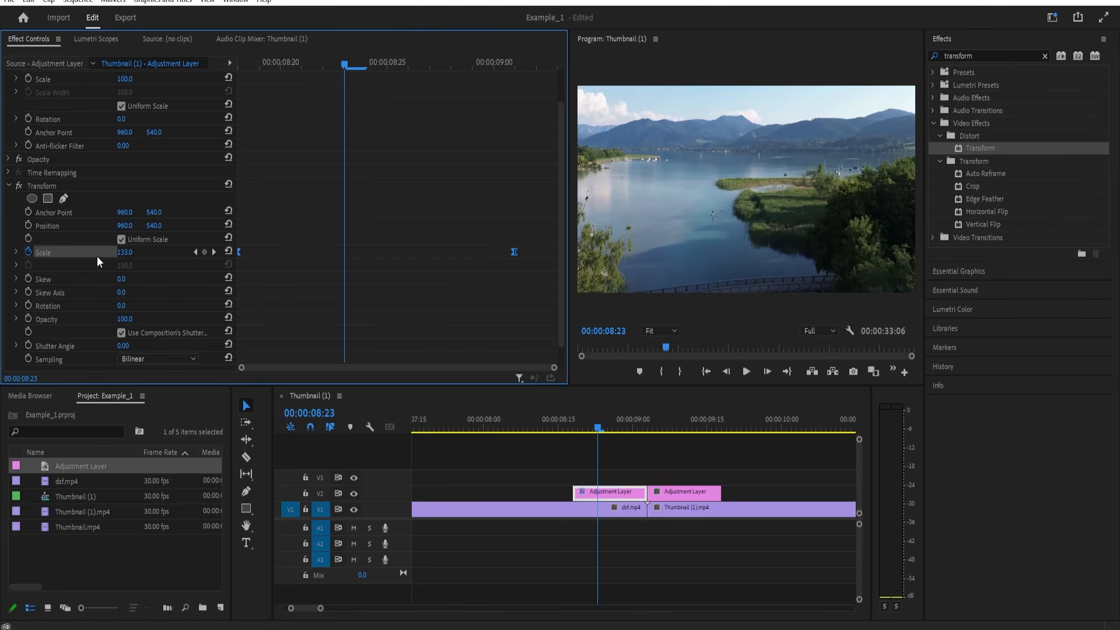
Step: Reshape the Scale curve by lengthening the first keyframe's Bezier handle to mid-way and collapsing the last keyframe's handle, so the zoom accelerates sharply
{"action": "left_click", "coordinate": [16, 252]}
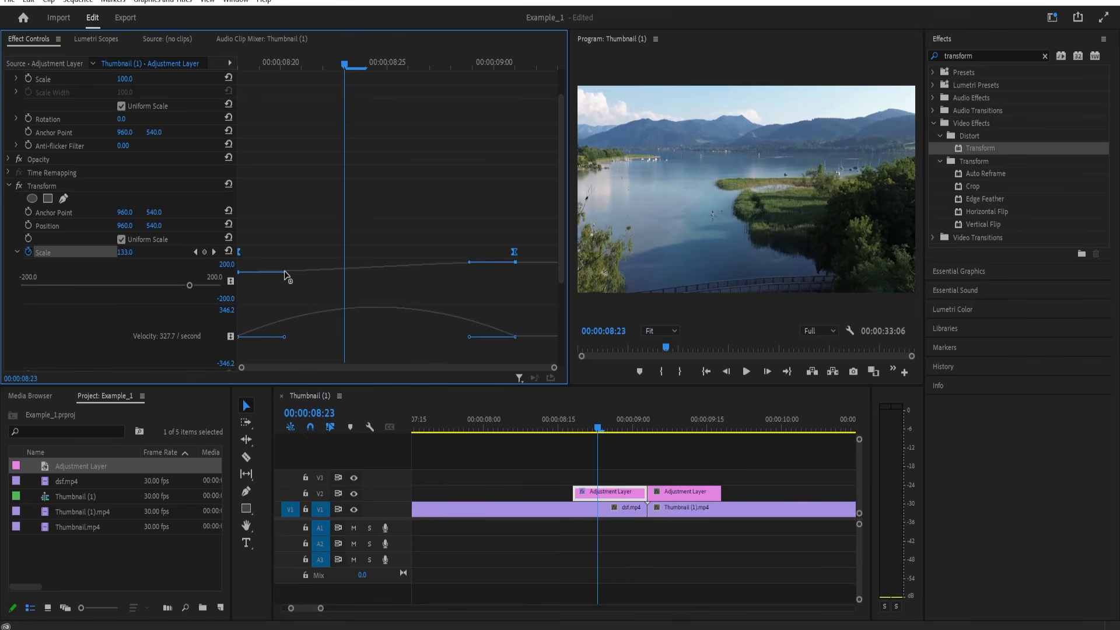
{"action": "left_click_drag", "start_coordinate": [285, 272], "coordinate": [377, 271]}
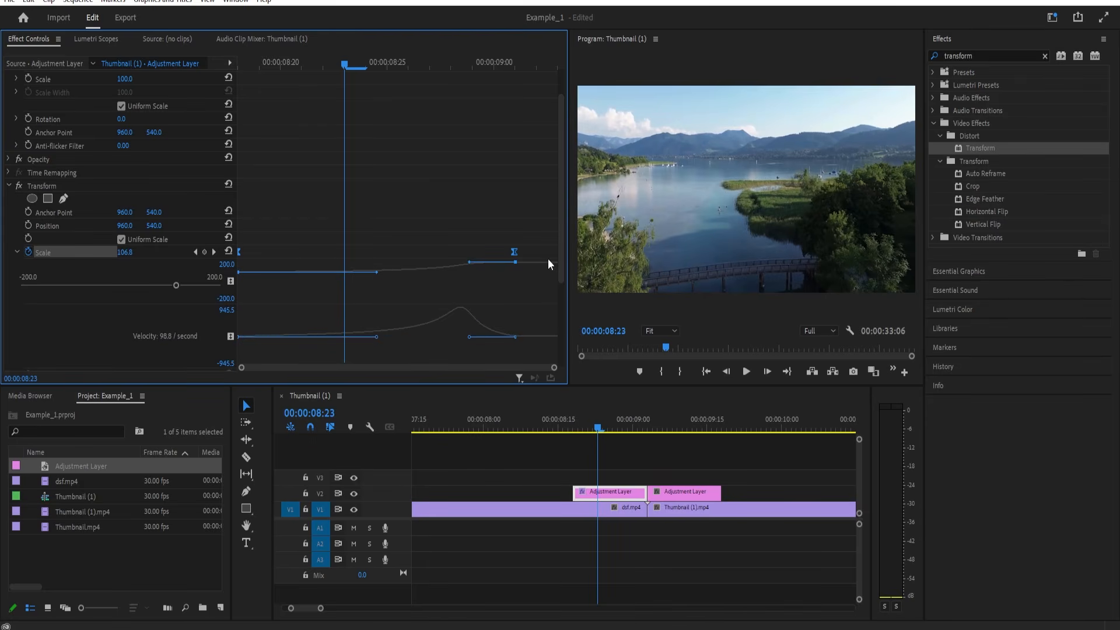
{"action": "left_click_drag", "start_coordinate": [472, 265], "coordinate": [551, 267]}
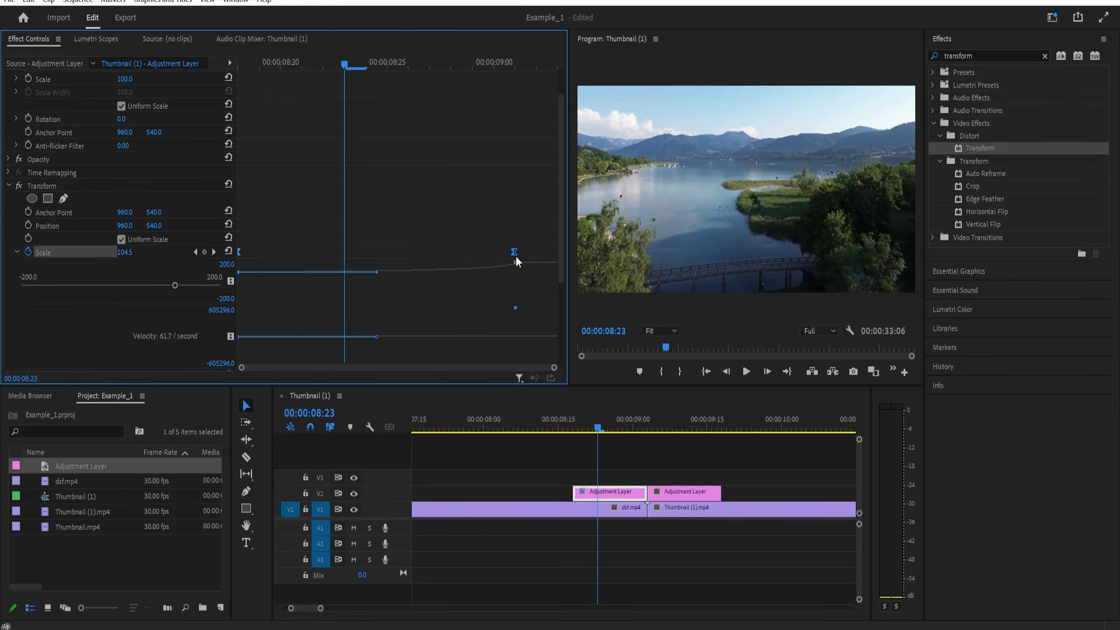
Step: Shift both Scale keyframes so the last one sits at the end of the first adjustment layer, and collapse the graph
{"action": "left_click_drag", "start_coordinate": [512, 250], "coordinate": [572, 250]}
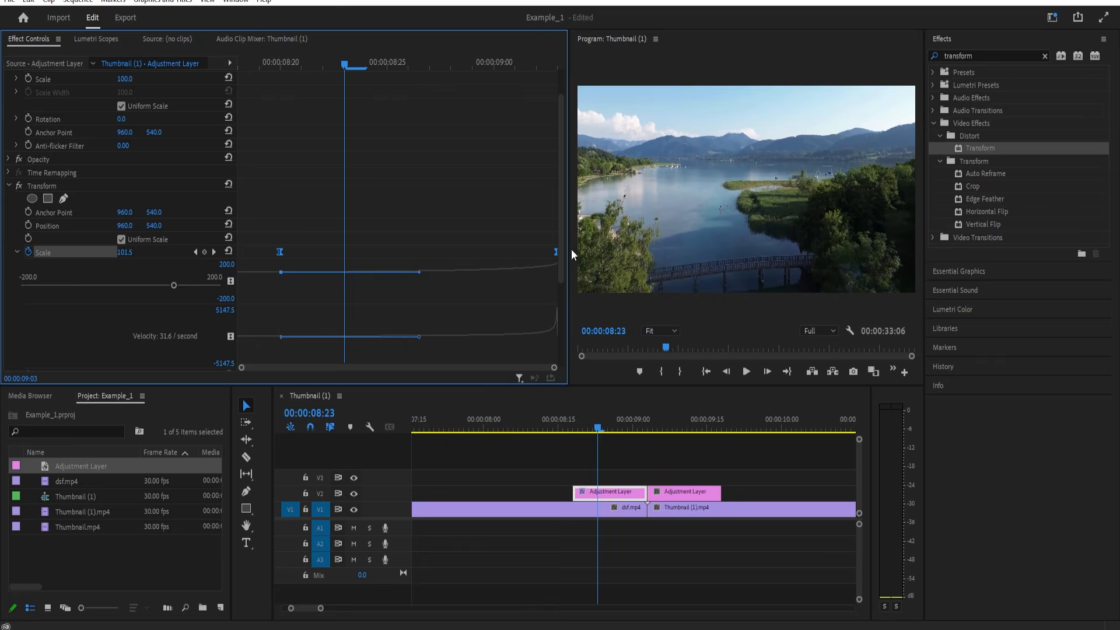
{"action": "scroll", "coordinate": [19, 236], "scroll_direction": "down", "scroll_amount": 1}
{"action": "left_click", "coordinate": [17, 239]}
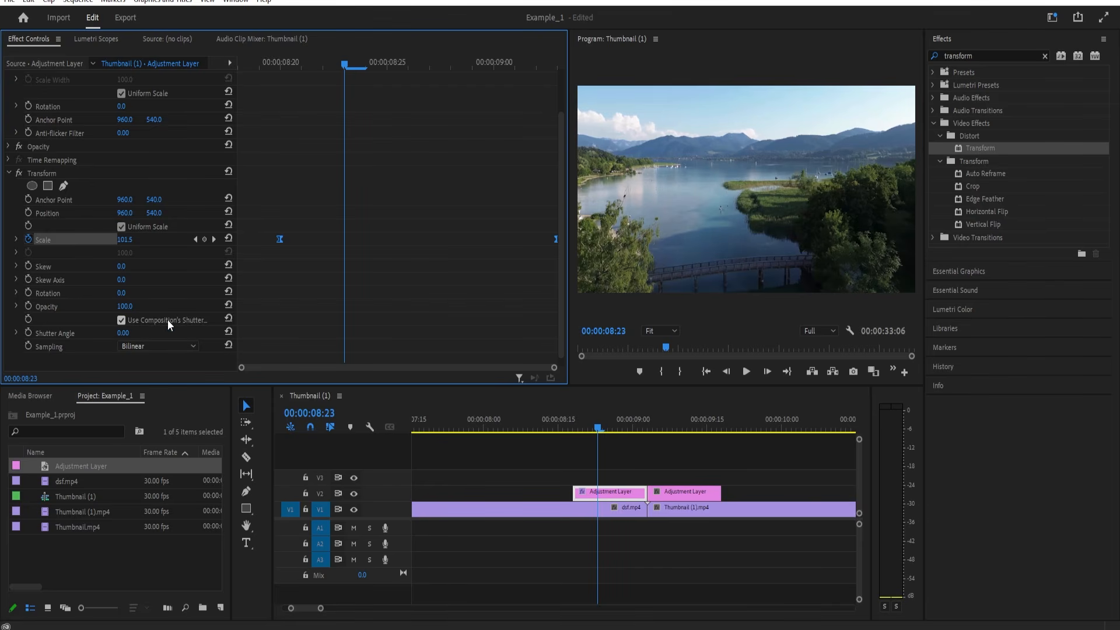
Step: Disable Use Composition's Shutter Angle in the Transform effect, set Shutter Angle to 360, and preview the zoom up to the cut
{"action": "left_click", "coordinate": [122, 320]}
{"action": "left_click", "coordinate": [121, 333]}
{"action": "type", "text": "360"}
{"action": "key", "text": "Return"}
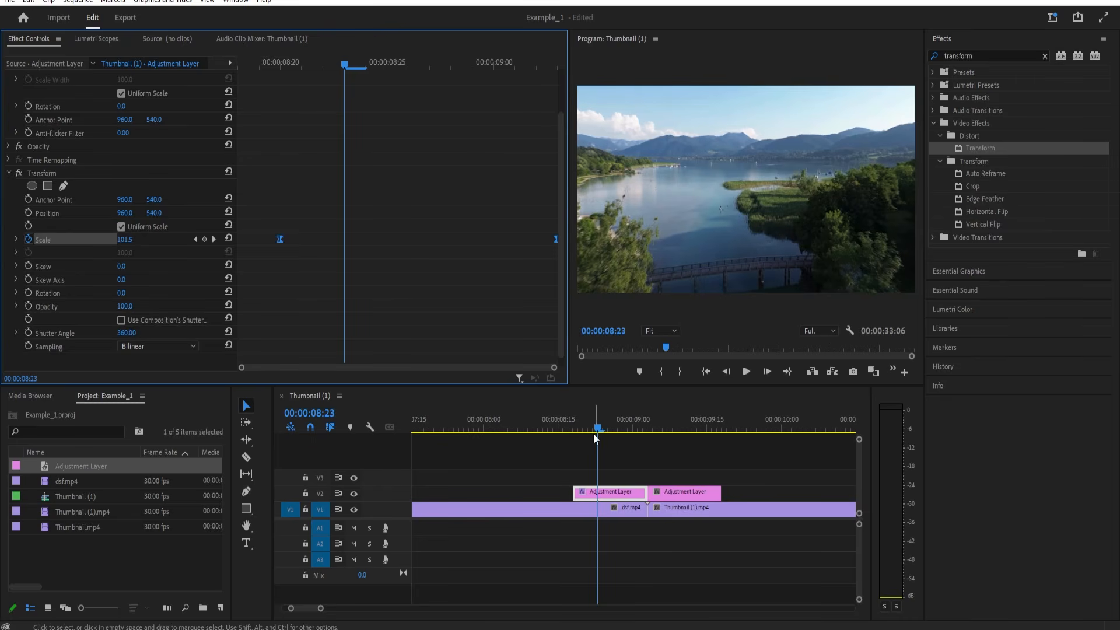
{"action": "left_click_drag", "start_coordinate": [593, 432], "coordinate": [651, 427]}
{"action": "key", "text": "space"}
{"action": "left_click", "coordinate": [577, 428]}
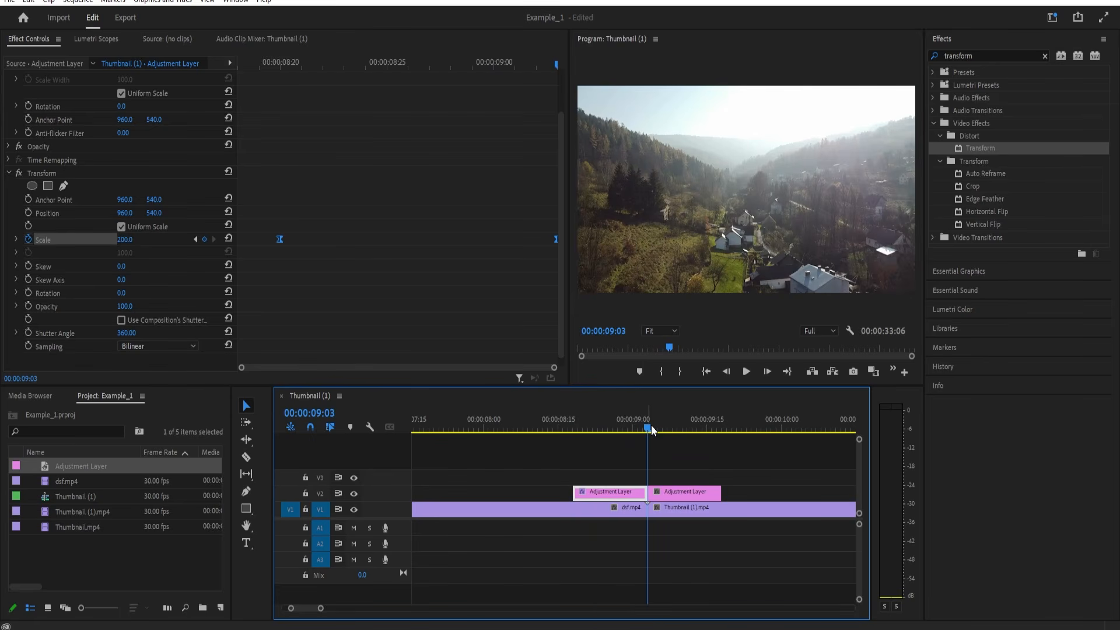
Step: Apply the Replicate effect to the second adjustment layer and set its Count to 3
{"action": "left_click", "coordinate": [673, 497]}
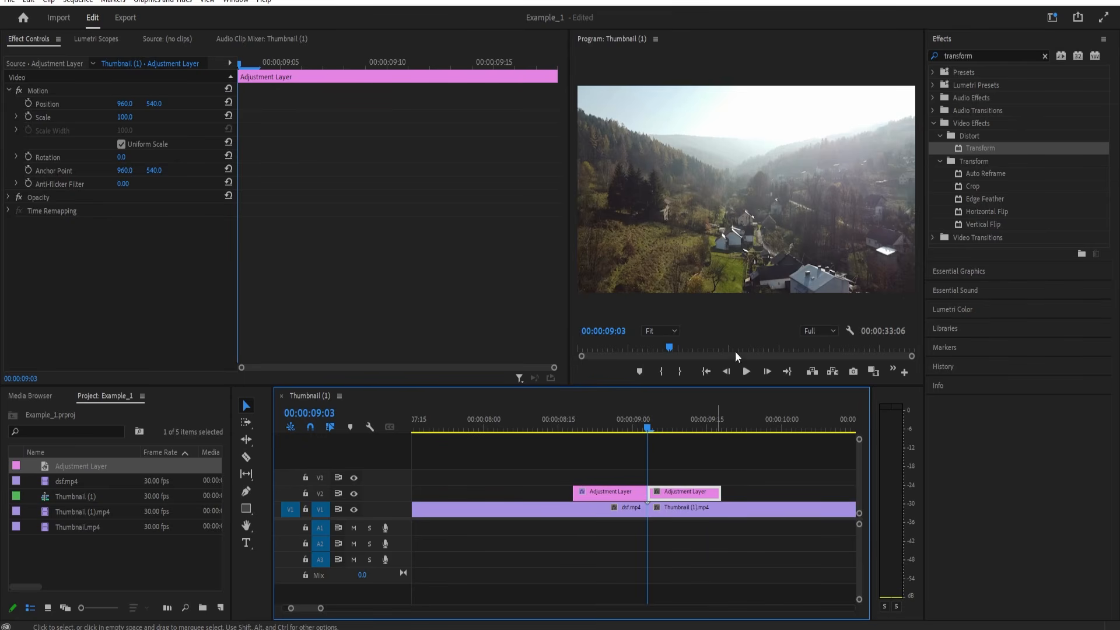
{"action": "left_click", "coordinate": [1045, 56]}
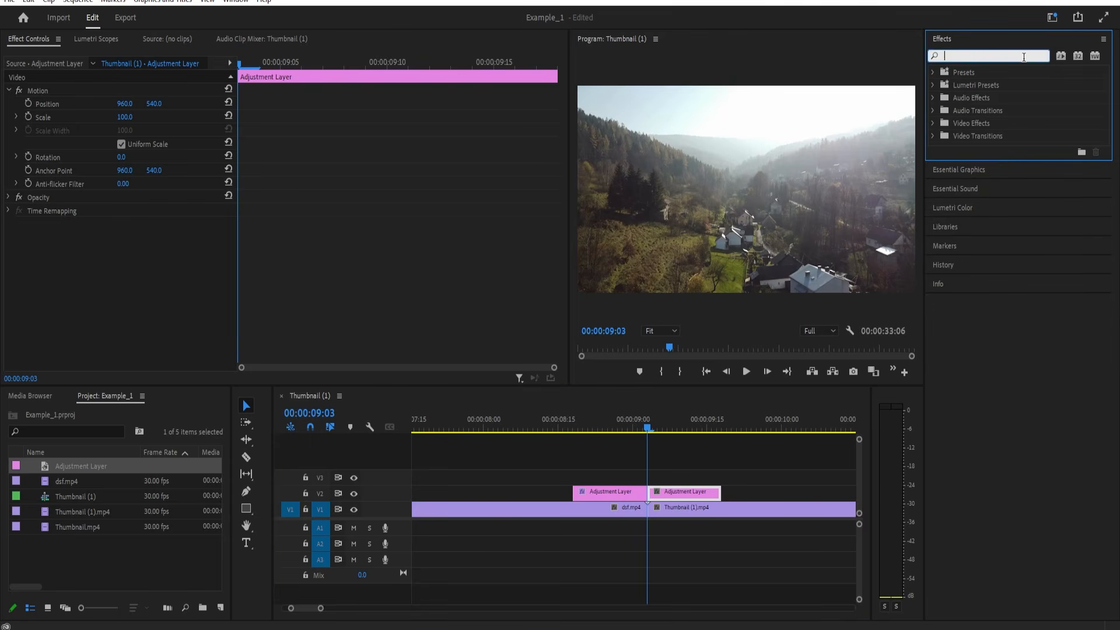
{"action": "type", "text": "repli"}
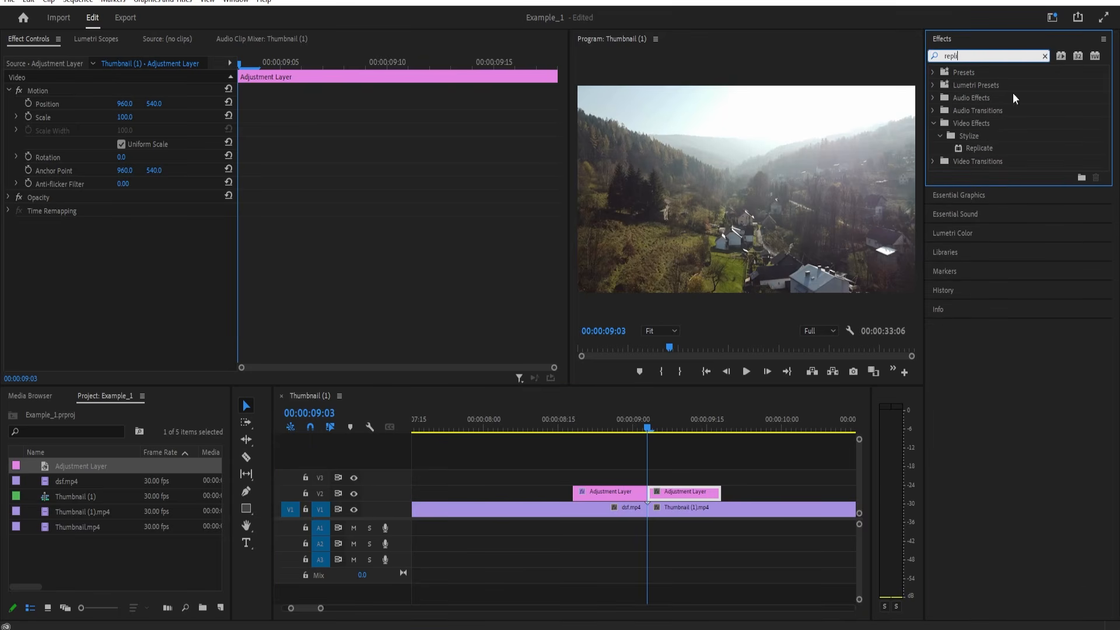
{"action": "double_click", "coordinate": [972, 148]}
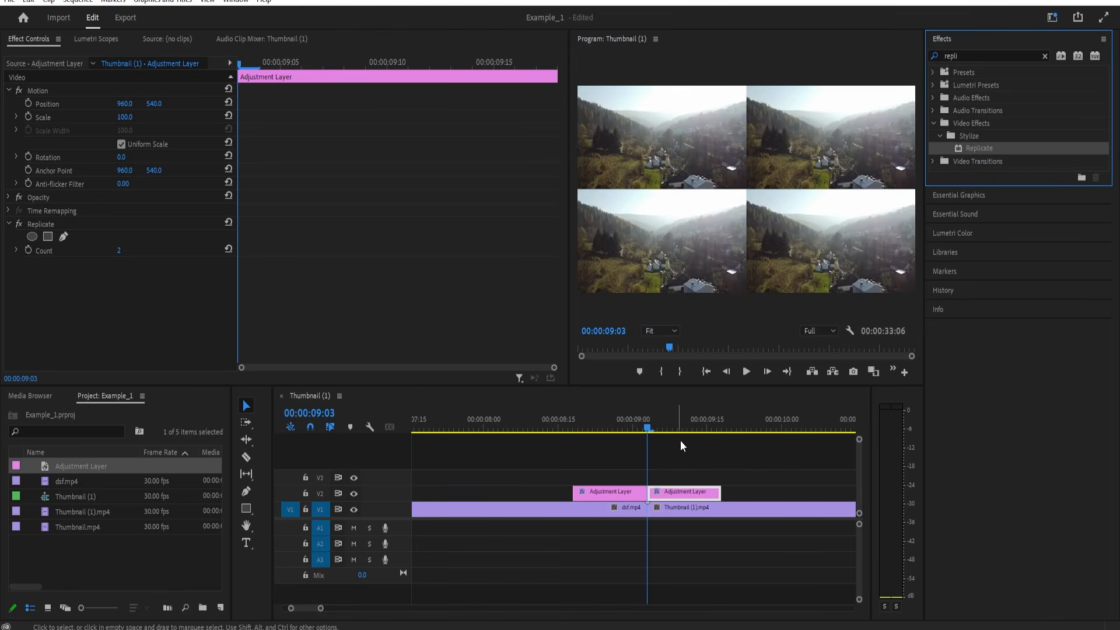
{"action": "left_click", "coordinate": [119, 254]}
{"action": "type", "text": "3"}
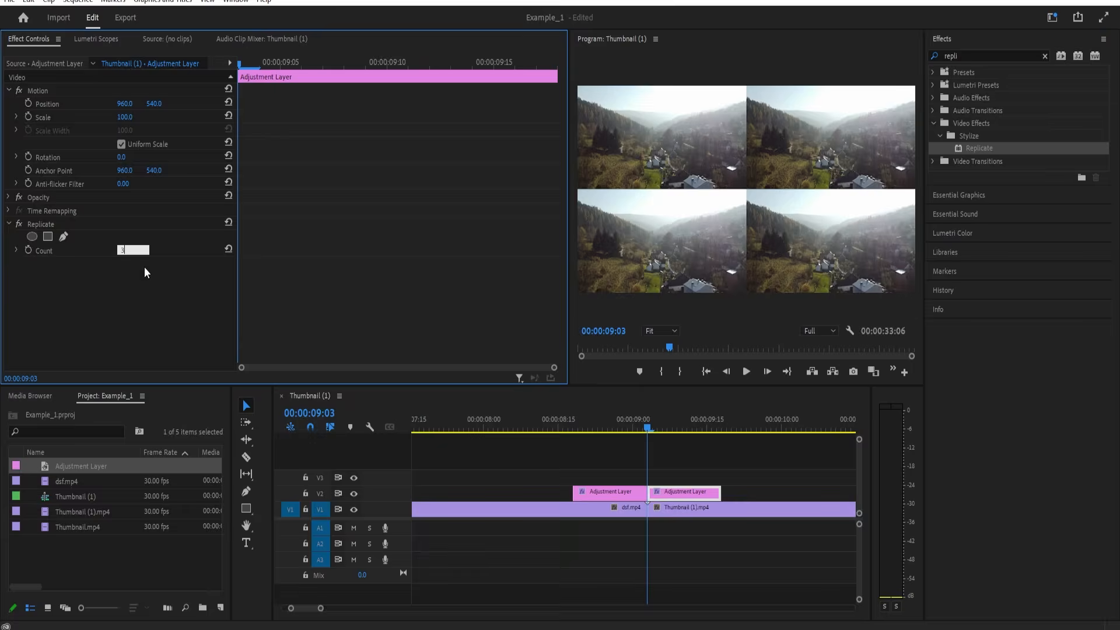
{"action": "key", "text": "Return"}
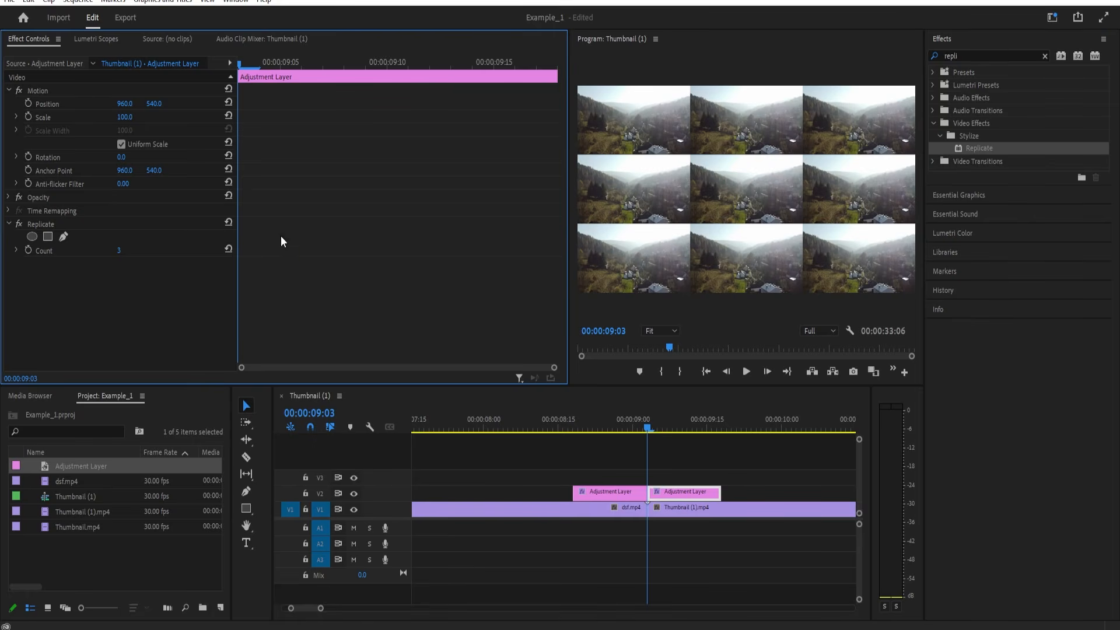
Step: Add four Mirror effects to the second adjustment layer, below Replicate
{"action": "left_click", "coordinate": [960, 55]}
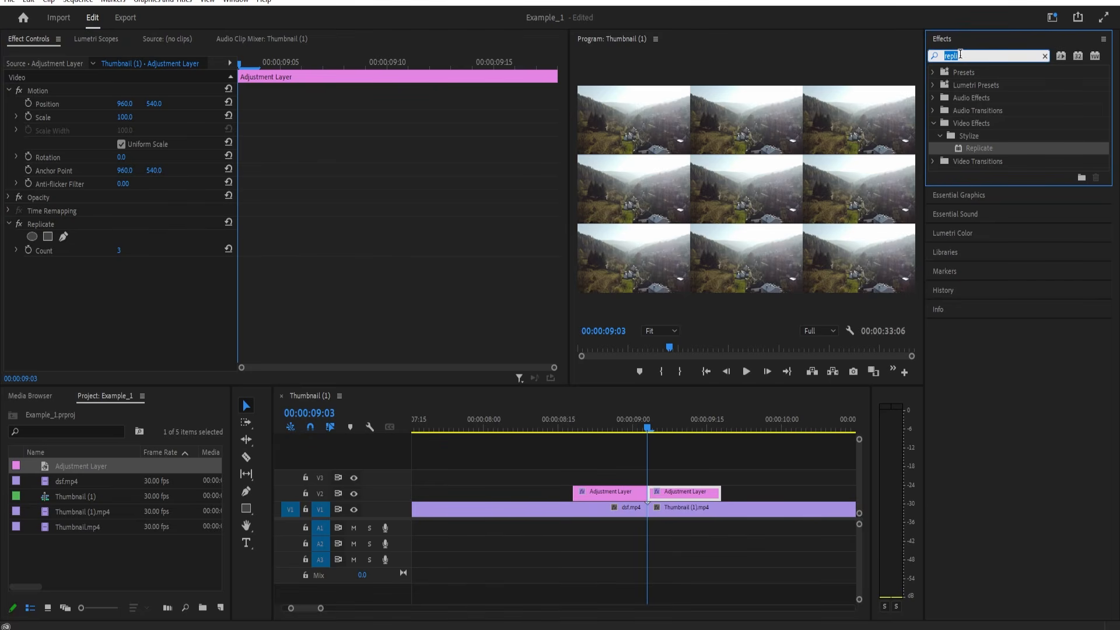
{"action": "type", "text": "mirror"}
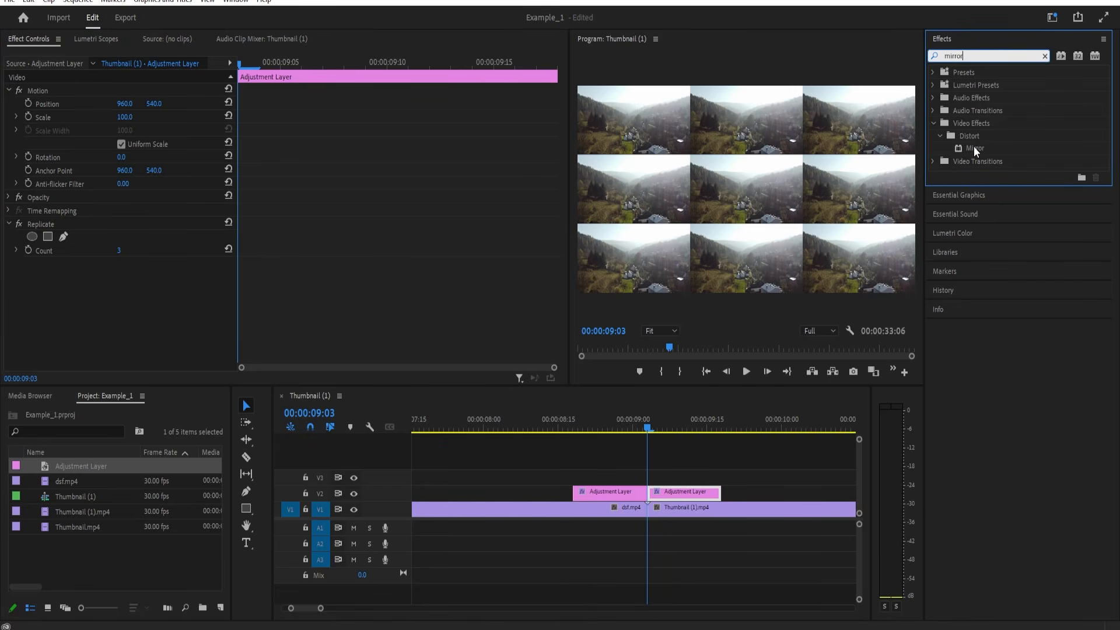
{"action": "double_click", "coordinate": [974, 147]}
{"action": "double_click", "coordinate": [974, 147]}
{"action": "scroll", "coordinate": [72, 201], "scroll_direction": "down", "scroll_amount": 3}
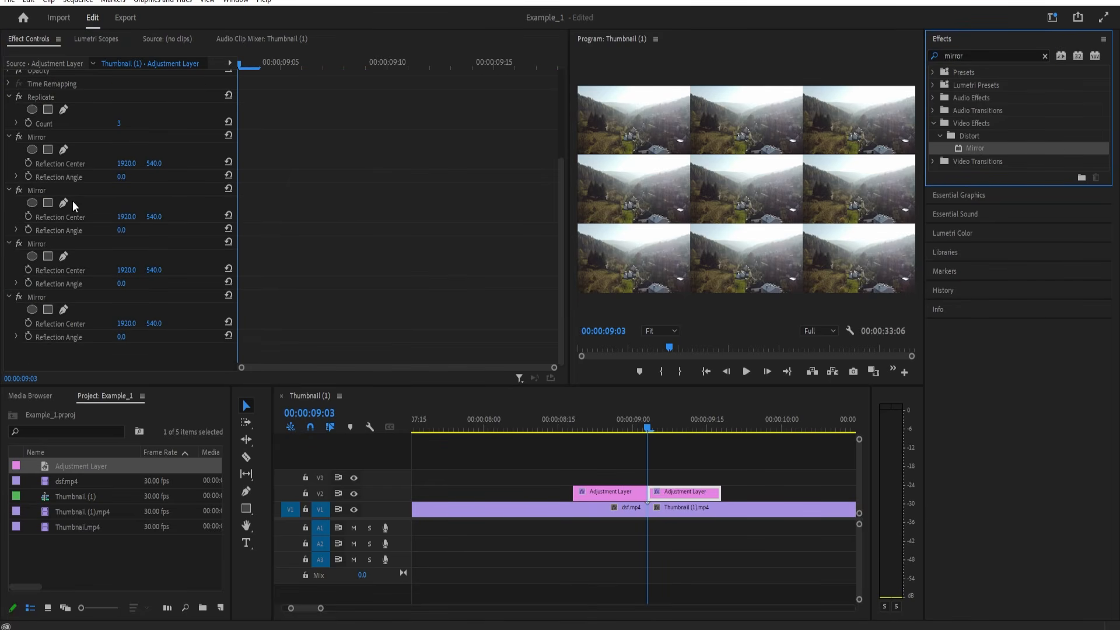
{"action": "scroll", "coordinate": [78, 313], "scroll_direction": "up", "scroll_amount": 3}
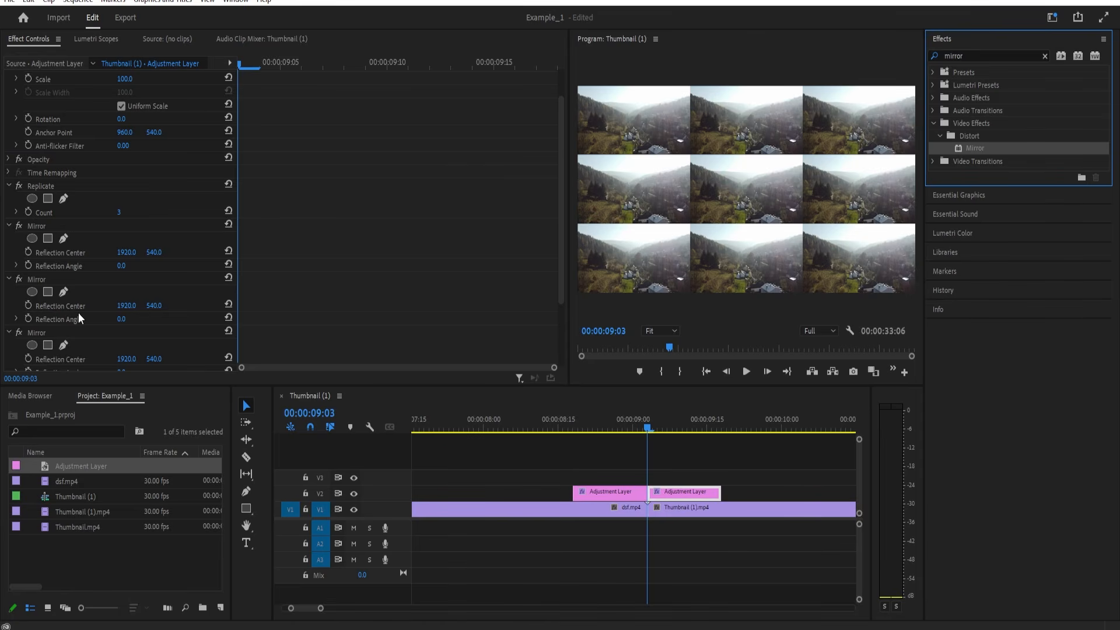
{"action": "scroll", "coordinate": [79, 312], "scroll_direction": "down", "scroll_amount": 1}
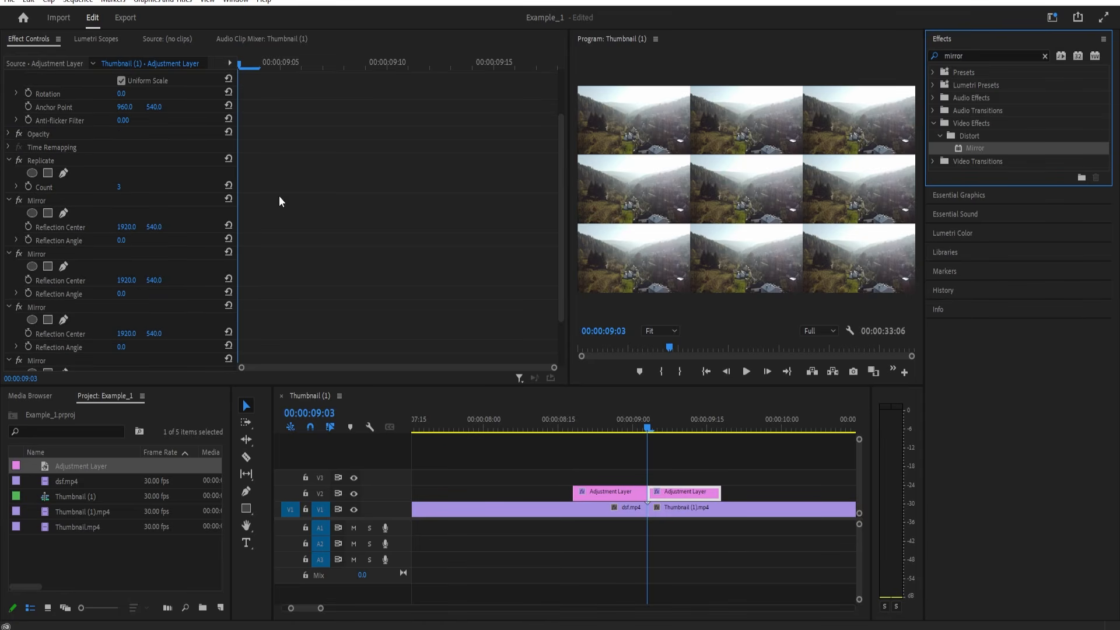
Step: Set the first Mirror's Reflection Angle to 90° and its vertical Reflection Center to 719
{"action": "left_click", "coordinate": [120, 242]}
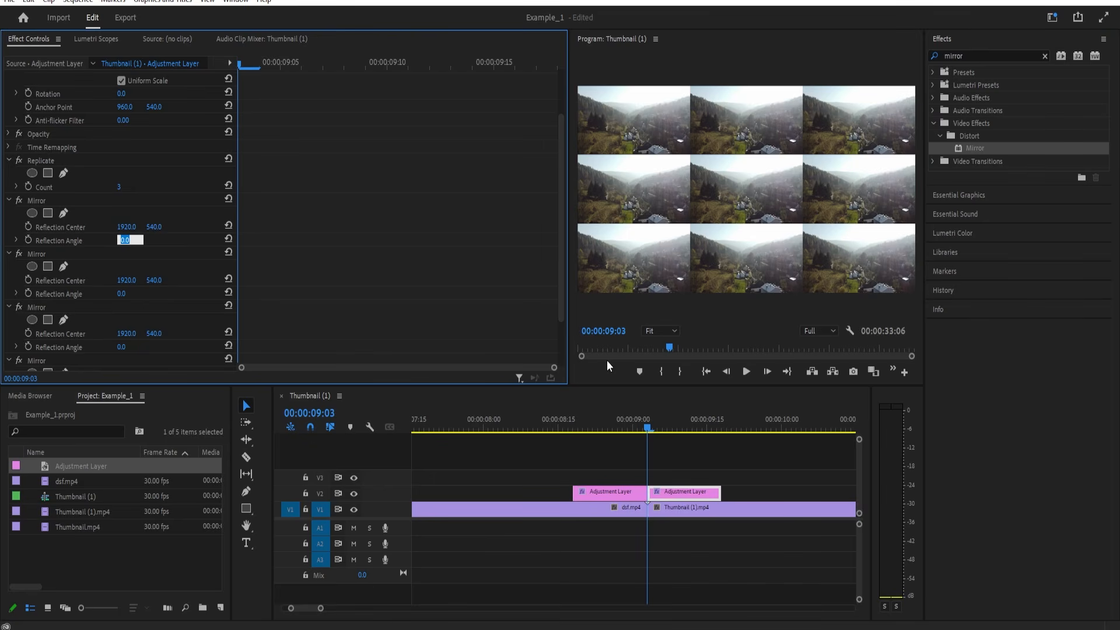
{"action": "type", "text": "90"}
{"action": "key", "text": "Return"}
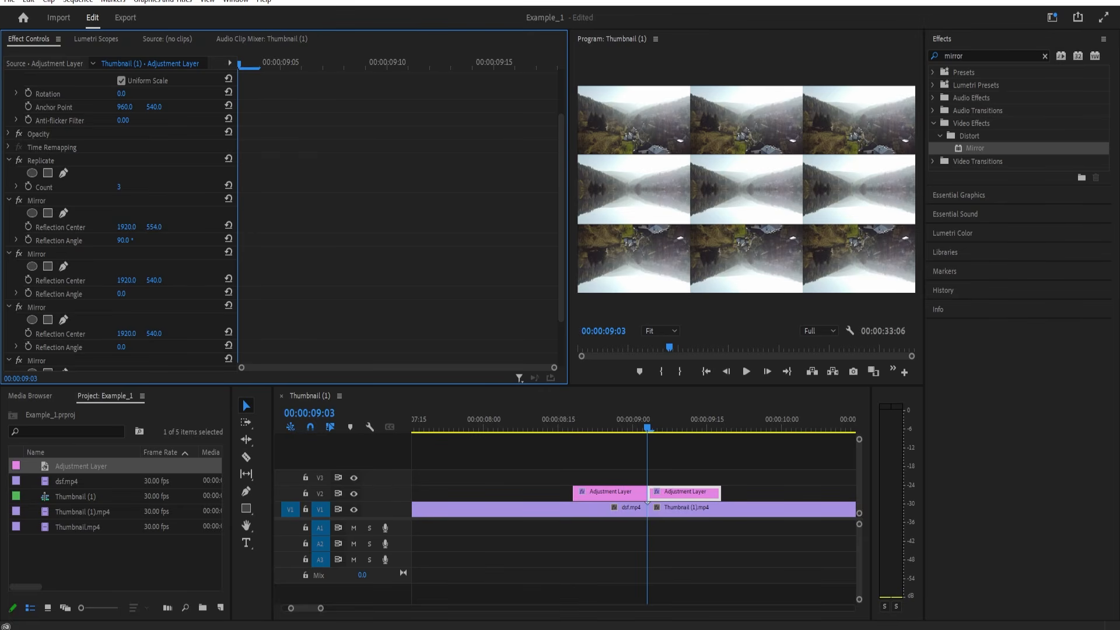
{"action": "left_click_drag", "start_coordinate": [154, 227], "coordinate": [205, 227]}
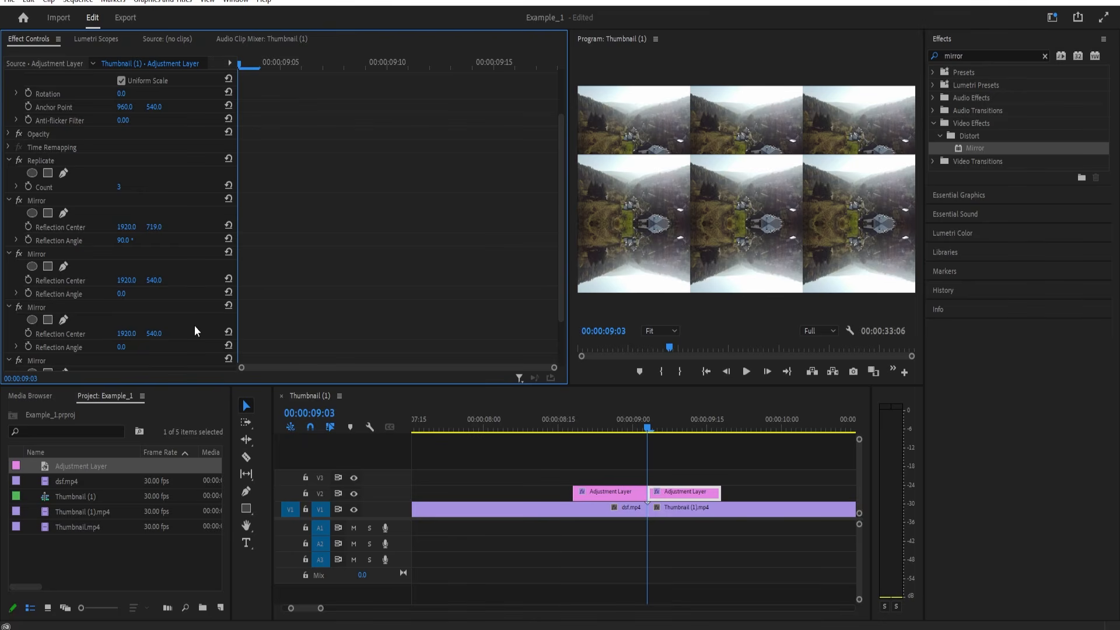
Step: Set the second Mirror's Reflection Angle to -90° and its vertical Reflection Center to 360
{"action": "scroll", "coordinate": [159, 313], "scroll_direction": "down", "scroll_amount": 1}
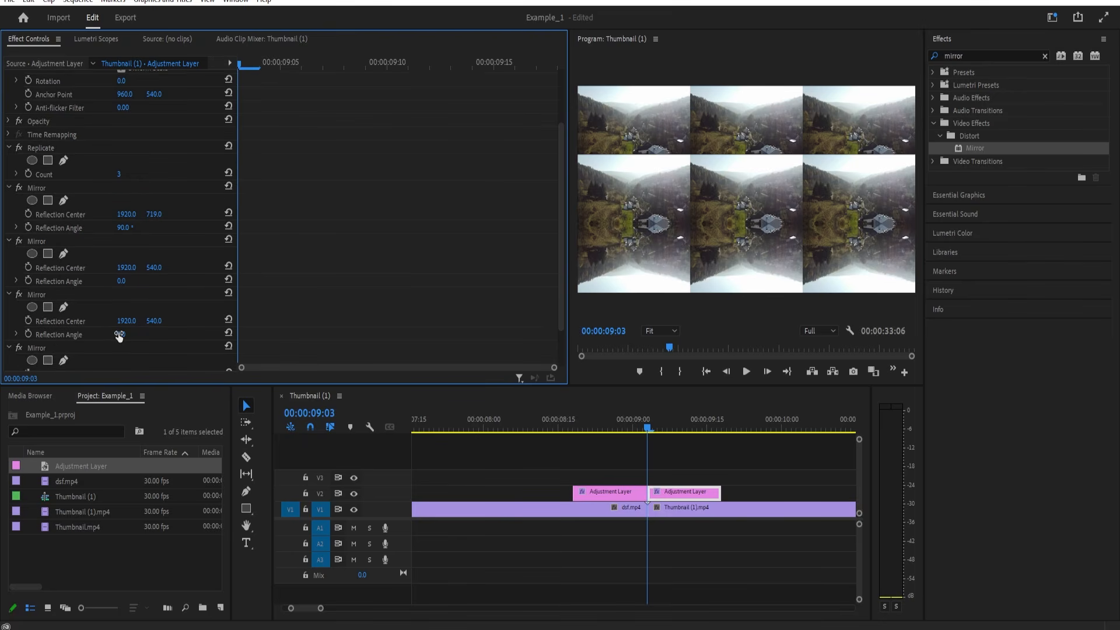
{"action": "left_click", "coordinate": [123, 280]}
{"action": "type", "text": "-90"}
{"action": "key", "text": "Return"}
{"action": "left_click_drag", "start_coordinate": [154, 267], "coordinate": [49, 267]}
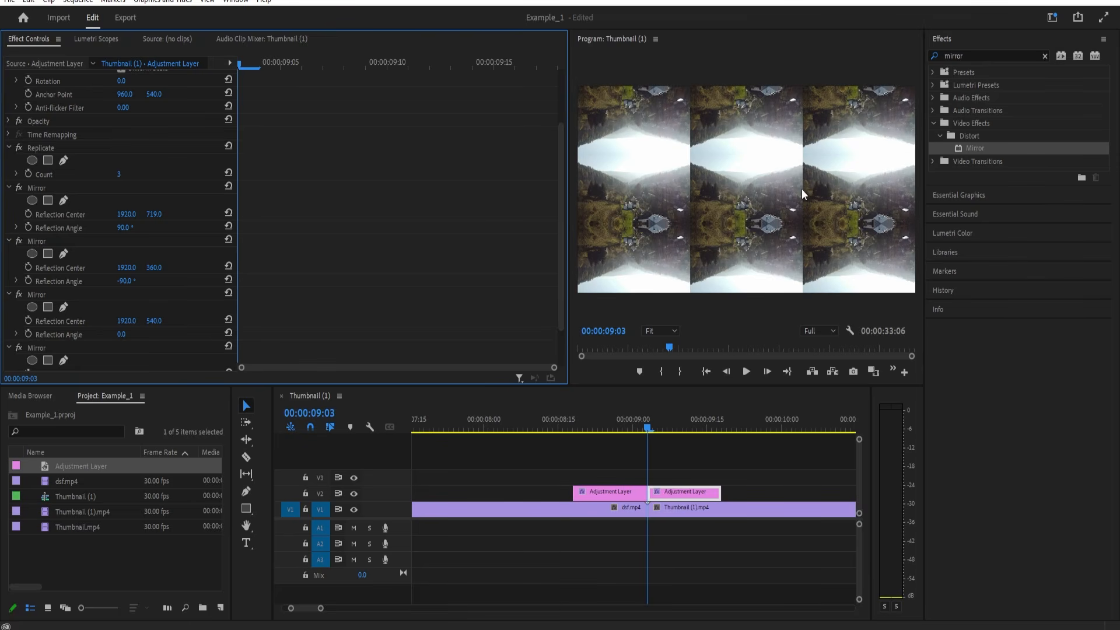
Step: Set the third Mirror's Reflection Angle to 180° with horizontal Reflection Center 640, and the fourth Mirror's horizontal Reflection Center to 1277
{"action": "scroll", "coordinate": [93, 300], "scroll_direction": "down", "scroll_amount": 2}
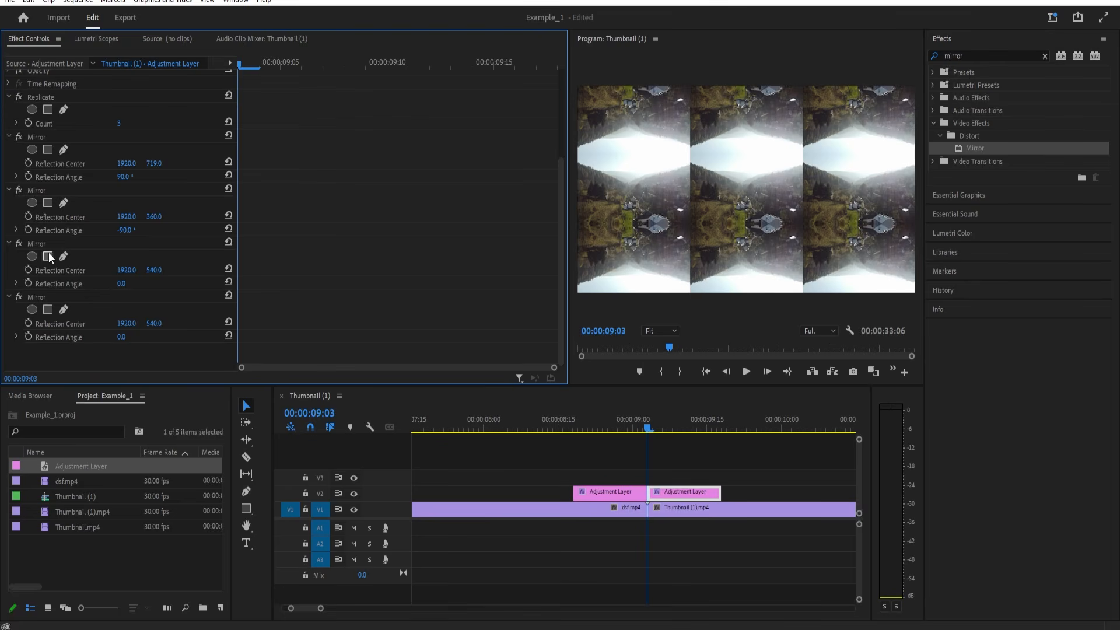
{"action": "left_click", "coordinate": [128, 283]}
{"action": "type", "text": "180"}
{"action": "key", "text": "Return"}
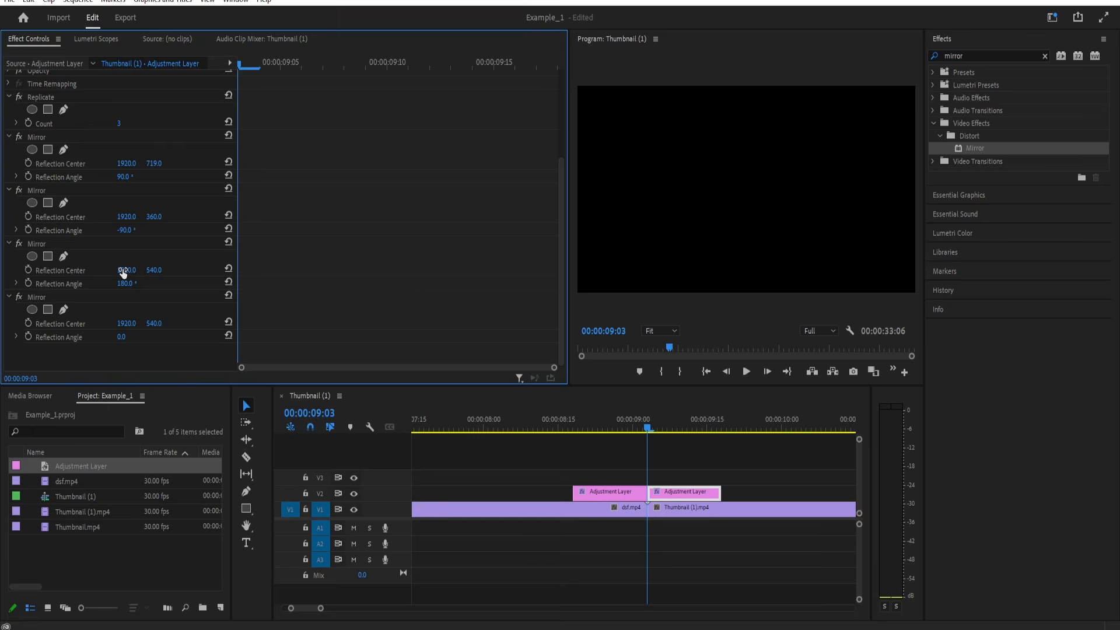
{"action": "left_click_drag", "start_coordinate": [123, 273], "coordinate": [8, 272]}
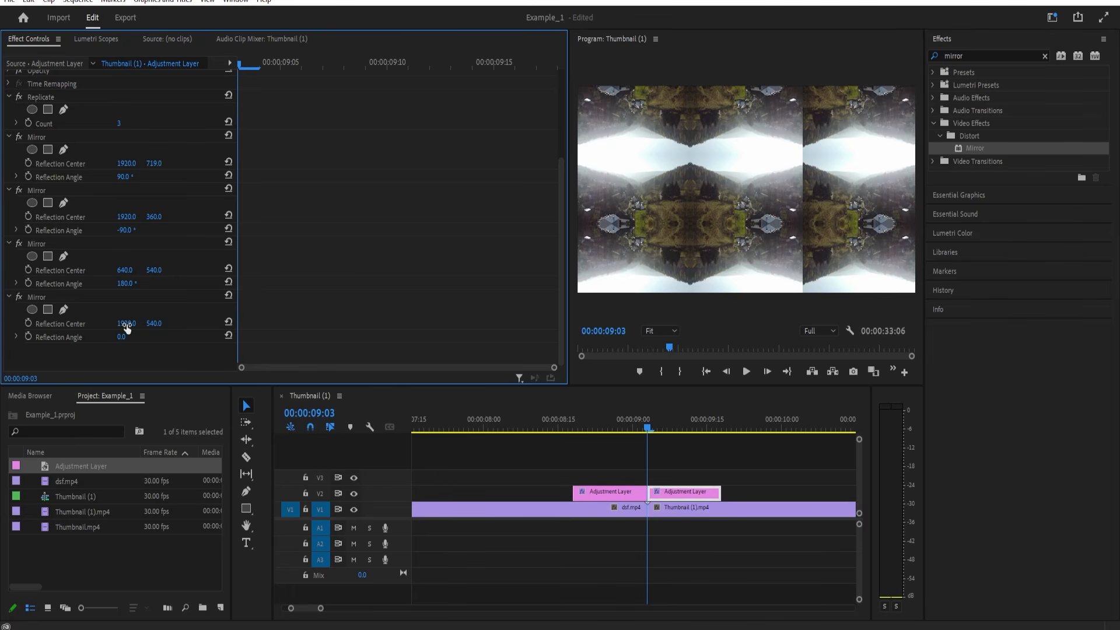
{"action": "left_click_drag", "start_coordinate": [126, 328], "coordinate": [8, 328]}
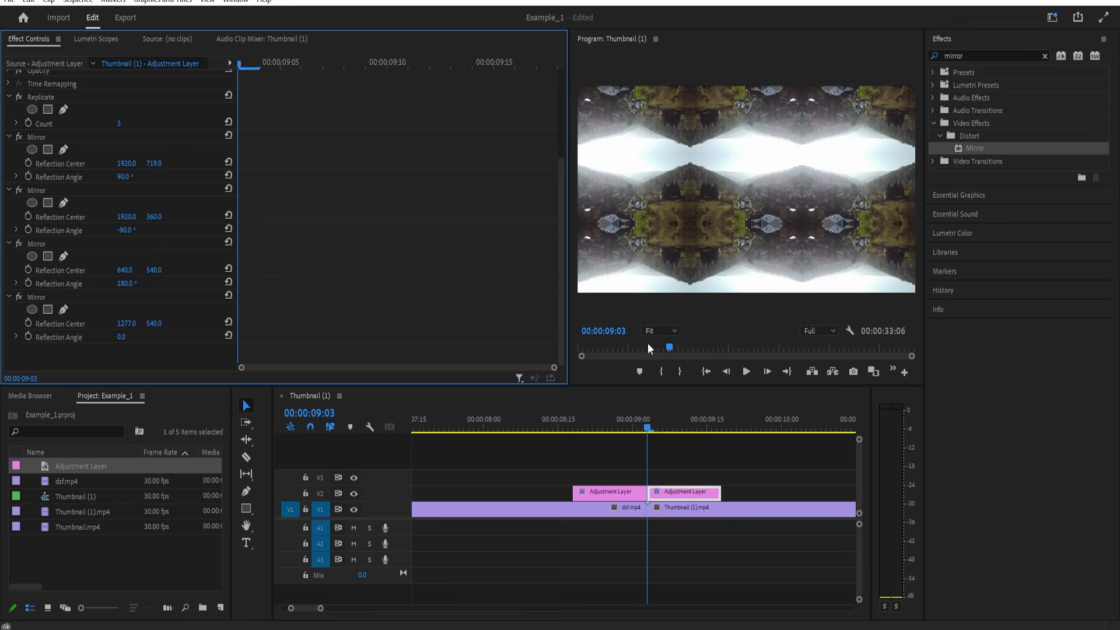
Step: Apply the Distort Transform effect to the second adjustment layer, after the four Mirror effects
{"action": "left_click", "coordinate": [1043, 58]}
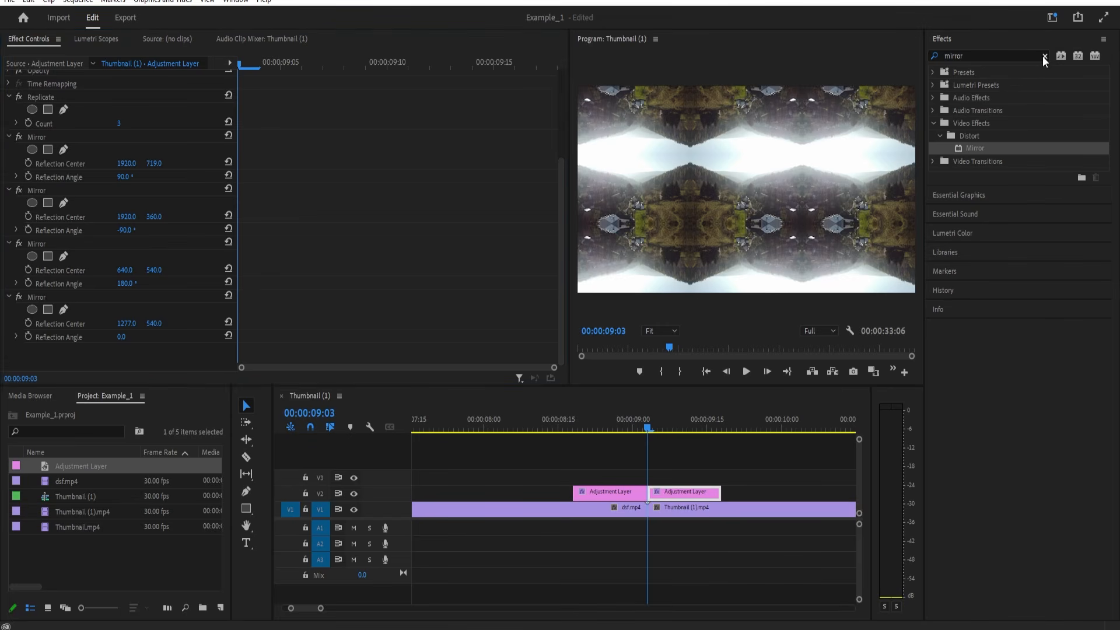
{"action": "left_click", "coordinate": [1024, 56]}
{"action": "type", "text": "transform"}
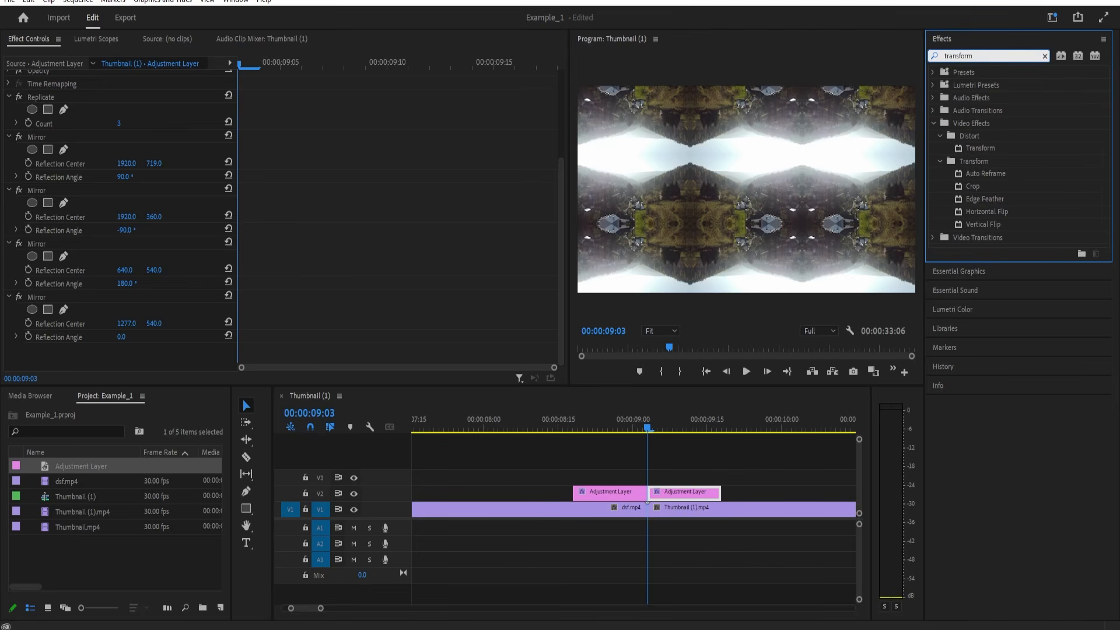
{"action": "double_click", "coordinate": [974, 148]}
{"action": "scroll", "coordinate": [138, 348], "scroll_direction": "down", "scroll_amount": 4}
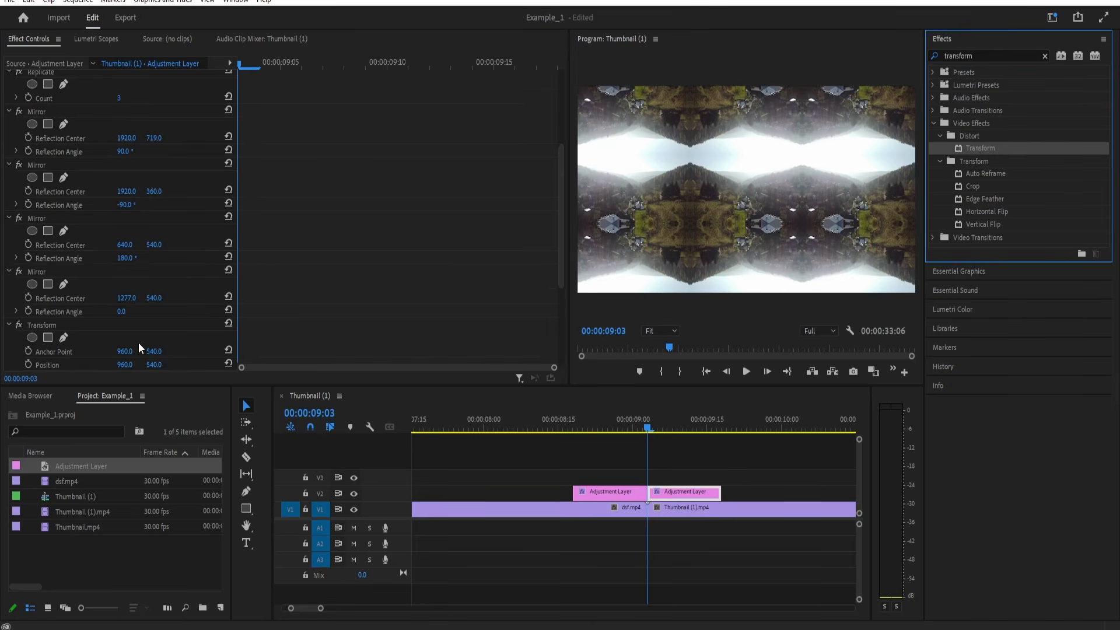
{"action": "scroll", "coordinate": [138, 349], "scroll_direction": "down", "scroll_amount": 1}
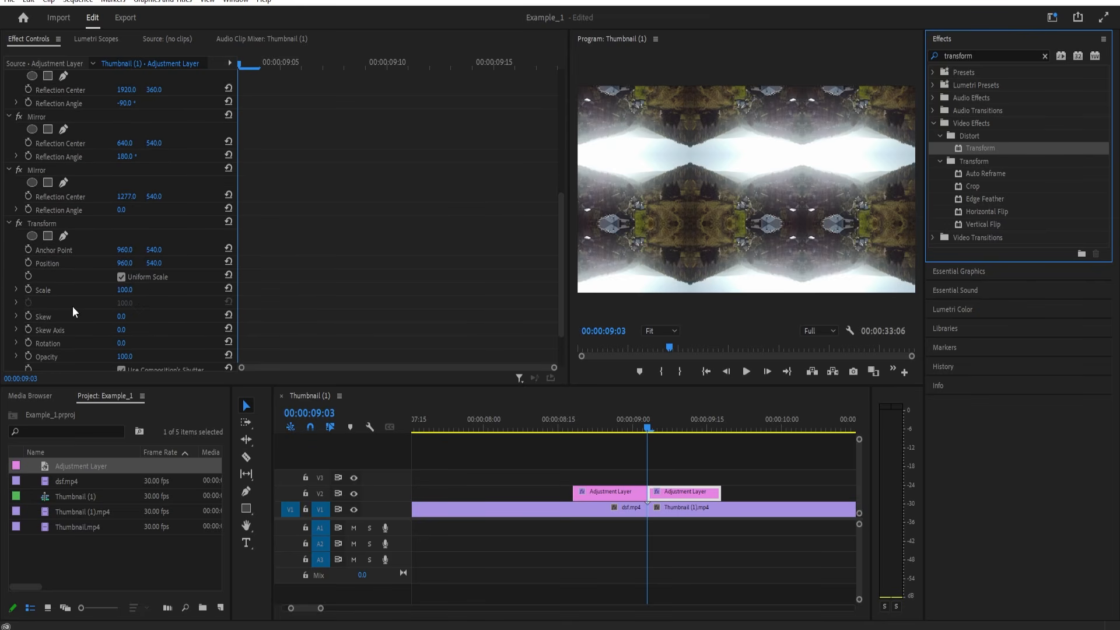
Step: Add Transform Scale keyframes at the start of the second adjustment layer and at 00:00:09:16
{"action": "left_click", "coordinate": [30, 290]}
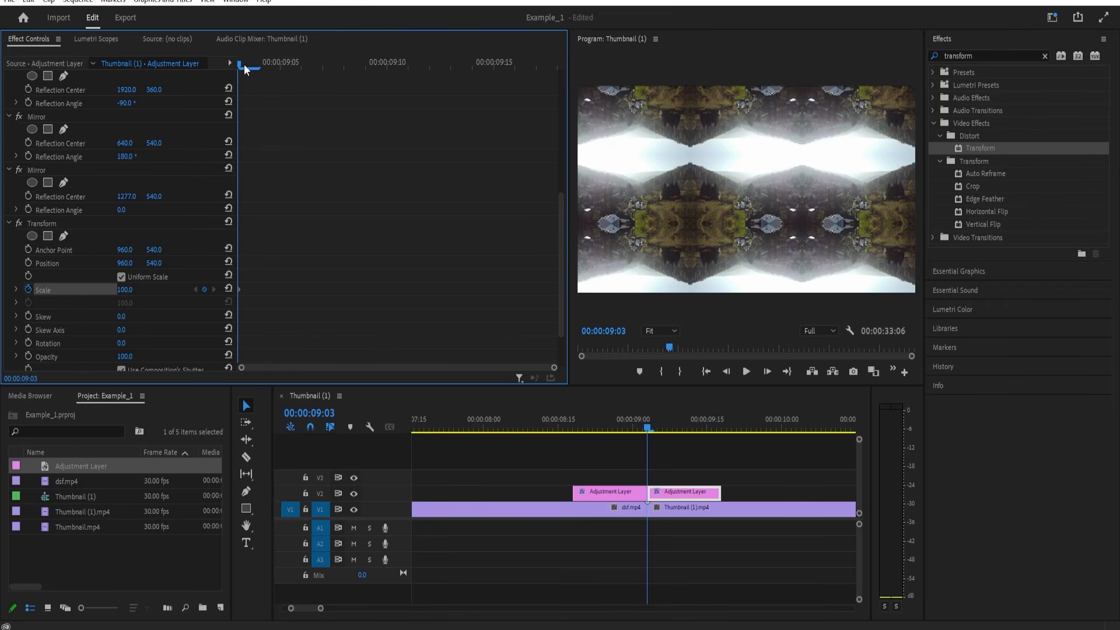
{"action": "left_click_drag", "start_coordinate": [243, 62], "coordinate": [557, 69]}
{"action": "key", "text": "Left"}
{"action": "key", "text": "Left"}
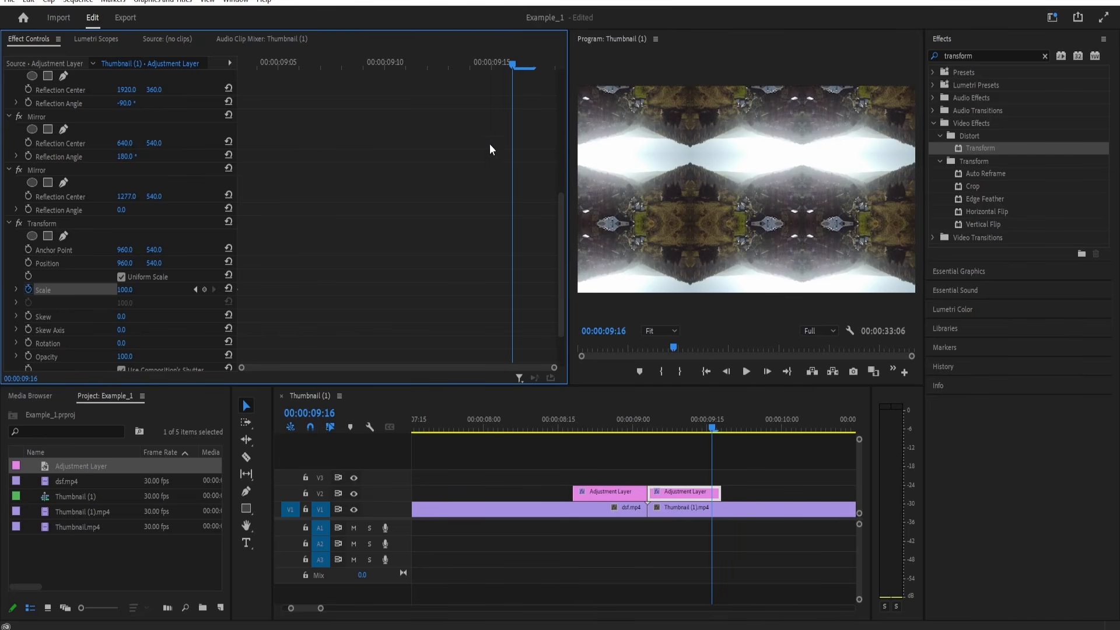
{"action": "left_click", "coordinate": [205, 288]}
{"action": "left_click_drag", "start_coordinate": [449, 369], "coordinate": [428, 366]}
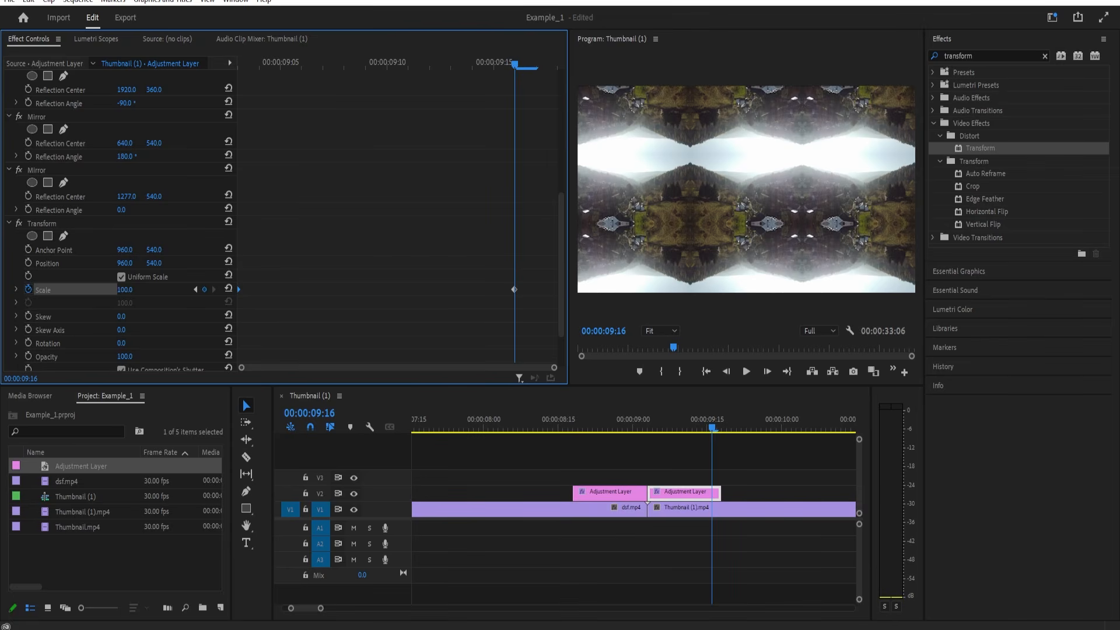
{"action": "left_click", "coordinate": [133, 289]}
{"action": "type", "text": "150"}
{"action": "key", "text": "Return"}
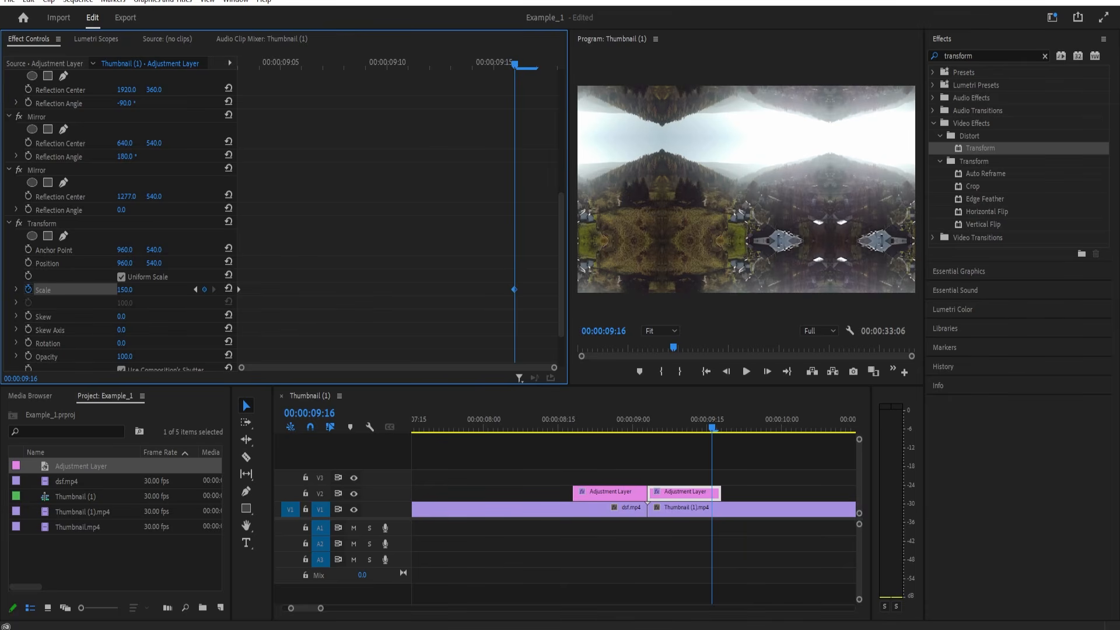
Step: Set the Transform Scale at the 00:00:09:16 keyframe to 300
{"action": "left_click", "coordinate": [133, 289]}
{"action": "type", "text": "300"}
{"action": "key", "text": "Return"}
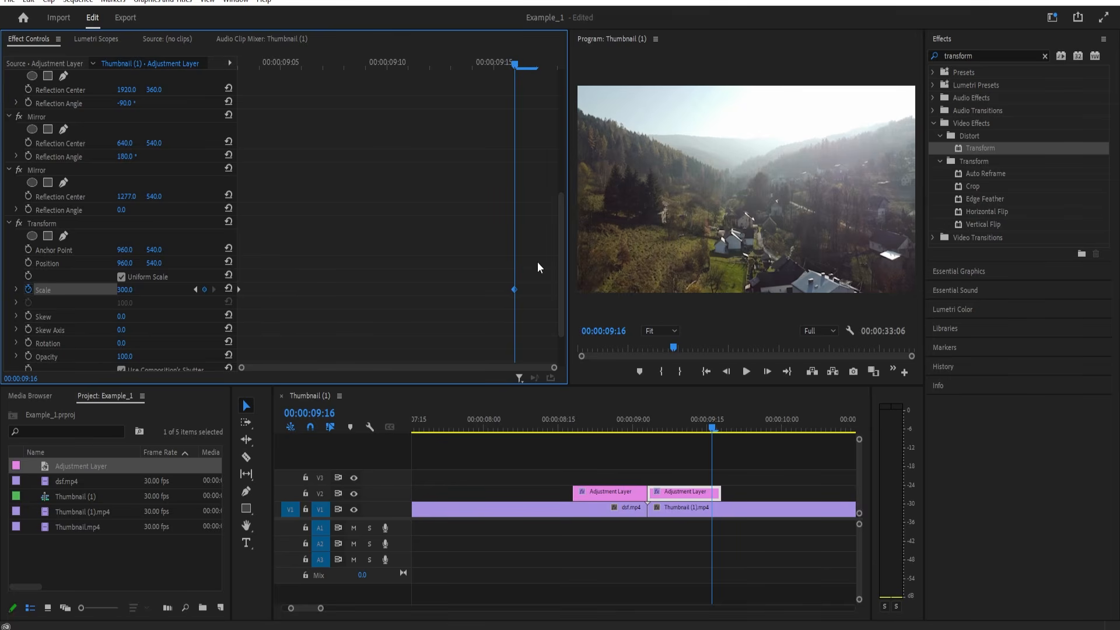
Step: Apply Ease In and Ease Out to both Transform Scale keyframes of the second adjustment layer
{"action": "left_click_drag", "start_coordinate": [537, 267], "coordinate": [243, 300]}
{"action": "right_click", "coordinate": [237, 291]}
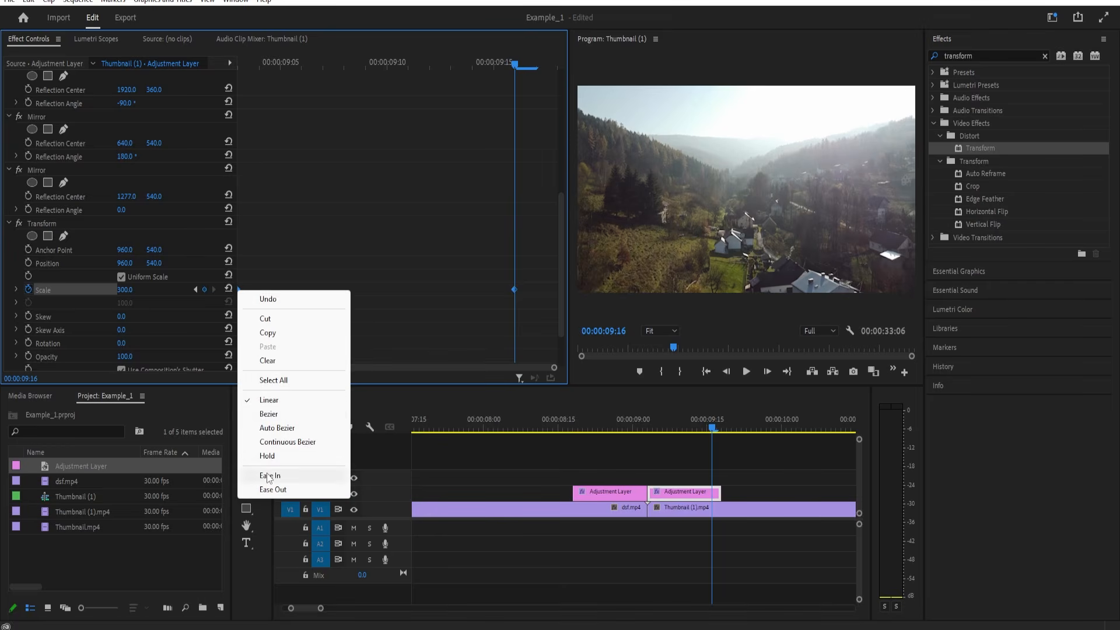
{"action": "left_click", "coordinate": [257, 470]}
{"action": "right_click", "coordinate": [240, 289]}
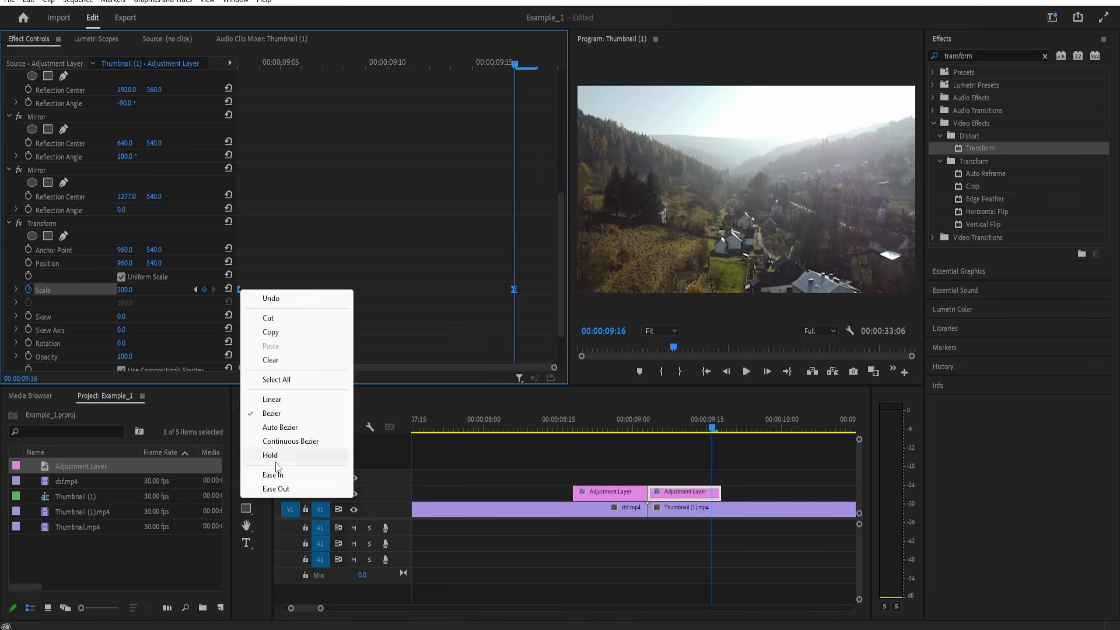
{"action": "left_click", "coordinate": [273, 490]}
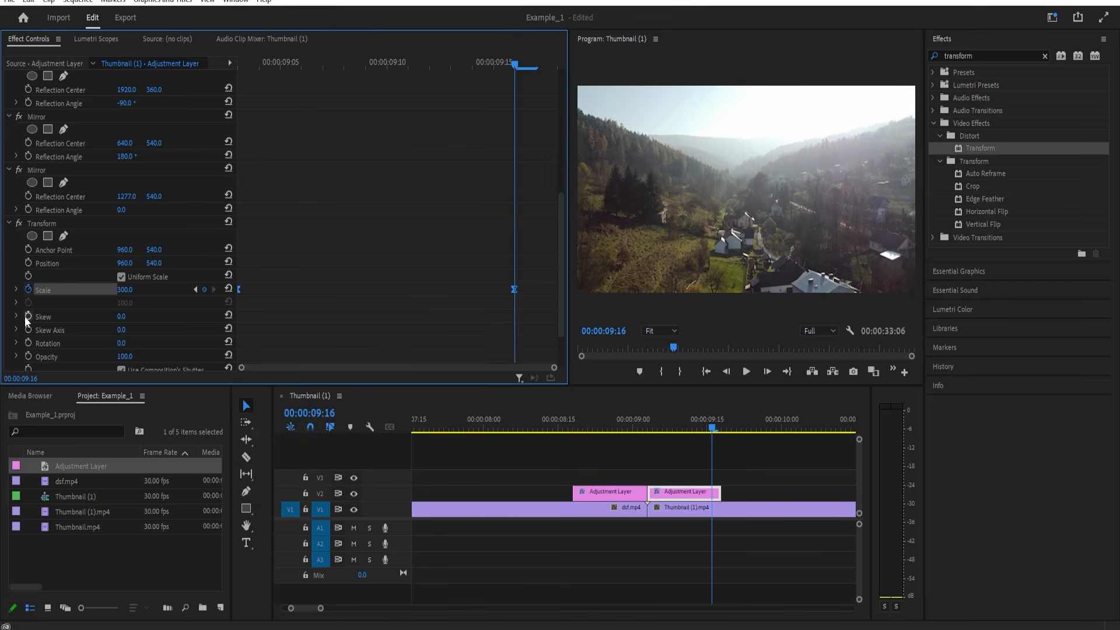
Step: Reshape the second adjustment layer's Transform Scale curve to start fast and ease slowly, and move its last keyframe to the layer's end
{"action": "left_click", "coordinate": [15, 290]}
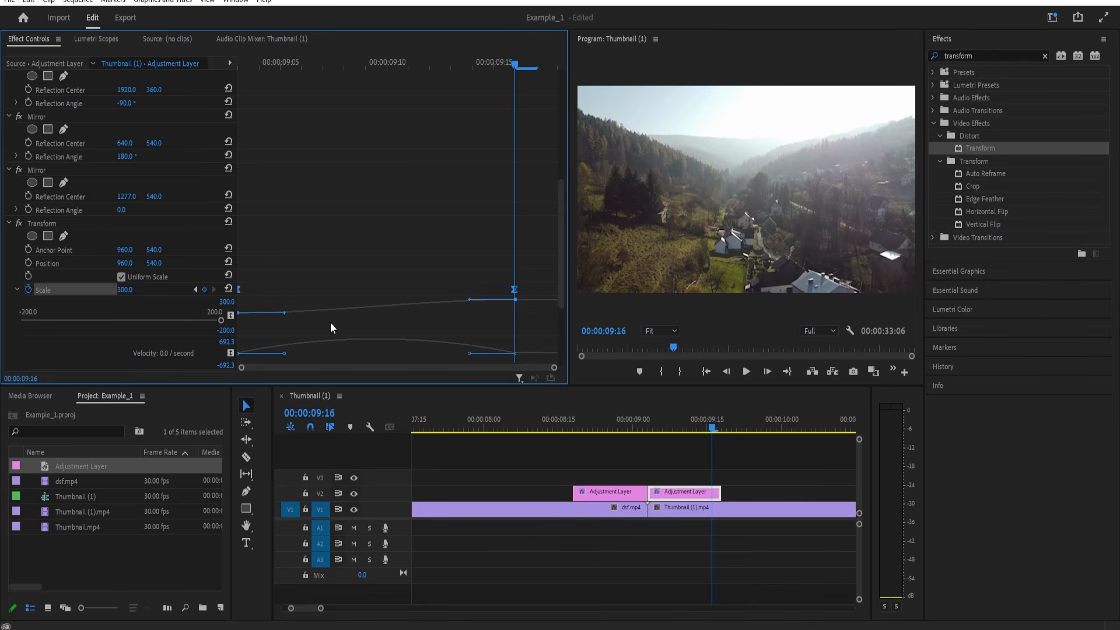
{"action": "scroll", "coordinate": [331, 321], "scroll_direction": "down", "scroll_amount": 2}
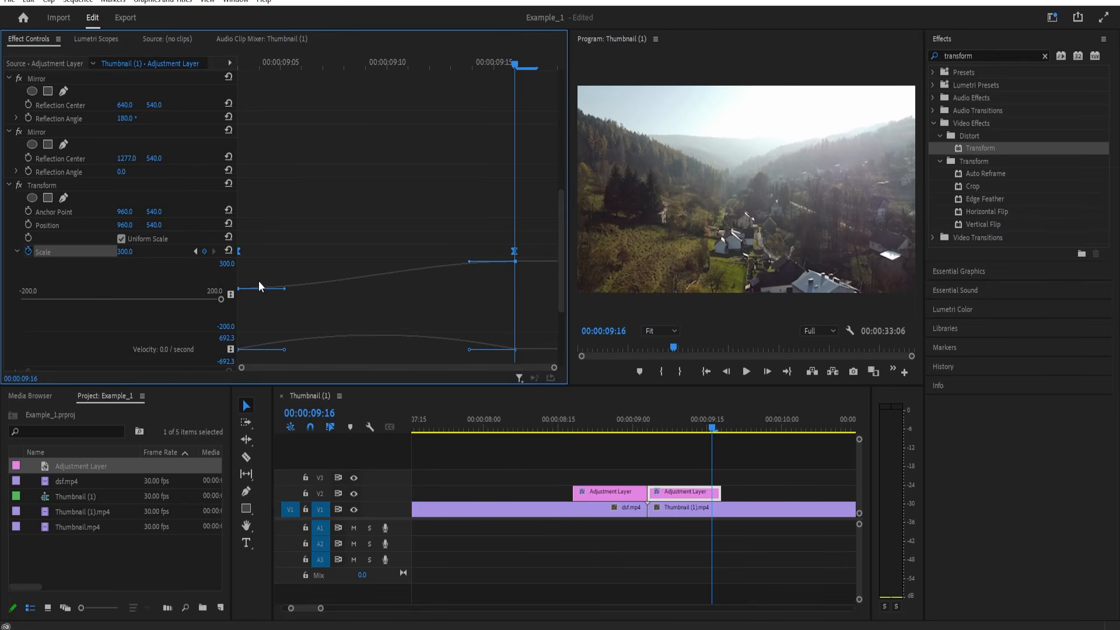
{"action": "left_click_drag", "start_coordinate": [284, 289], "coordinate": [216, 288]}
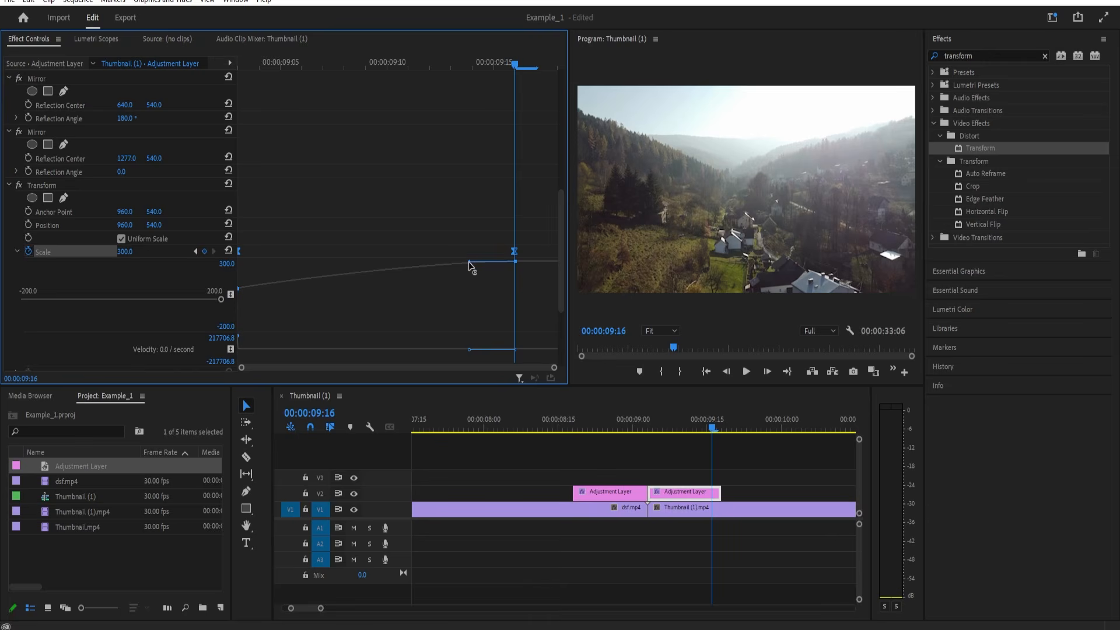
{"action": "left_click_drag", "start_coordinate": [469, 264], "coordinate": [350, 264]}
{"action": "left_click", "coordinate": [503, 236]}
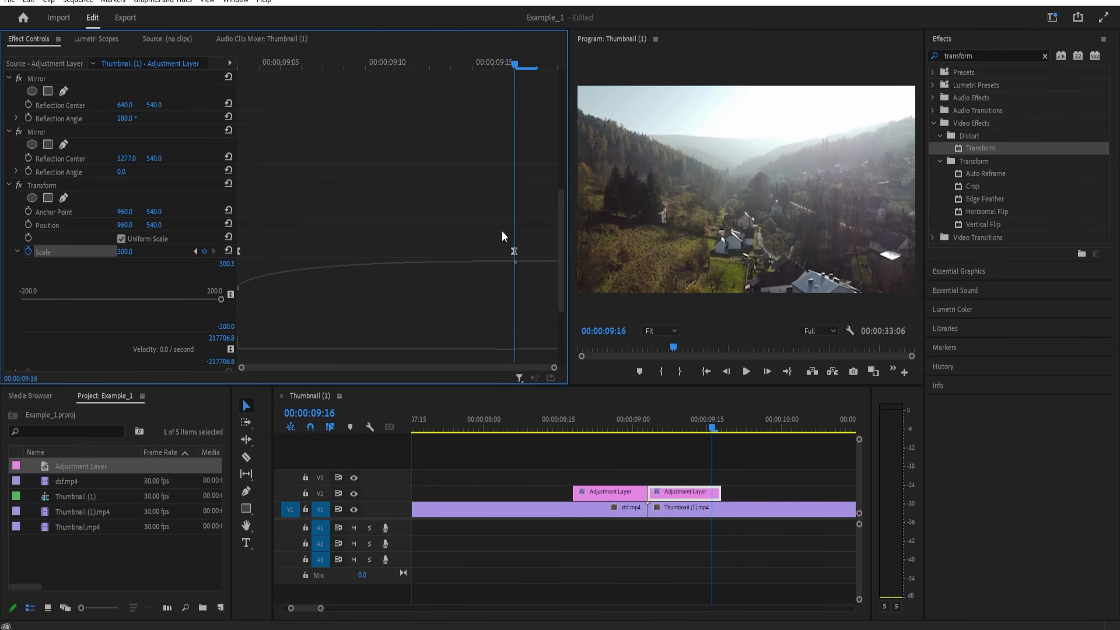
{"action": "left_click_drag", "start_coordinate": [516, 251], "coordinate": [552, 252]}
{"action": "left_click", "coordinate": [17, 251]}
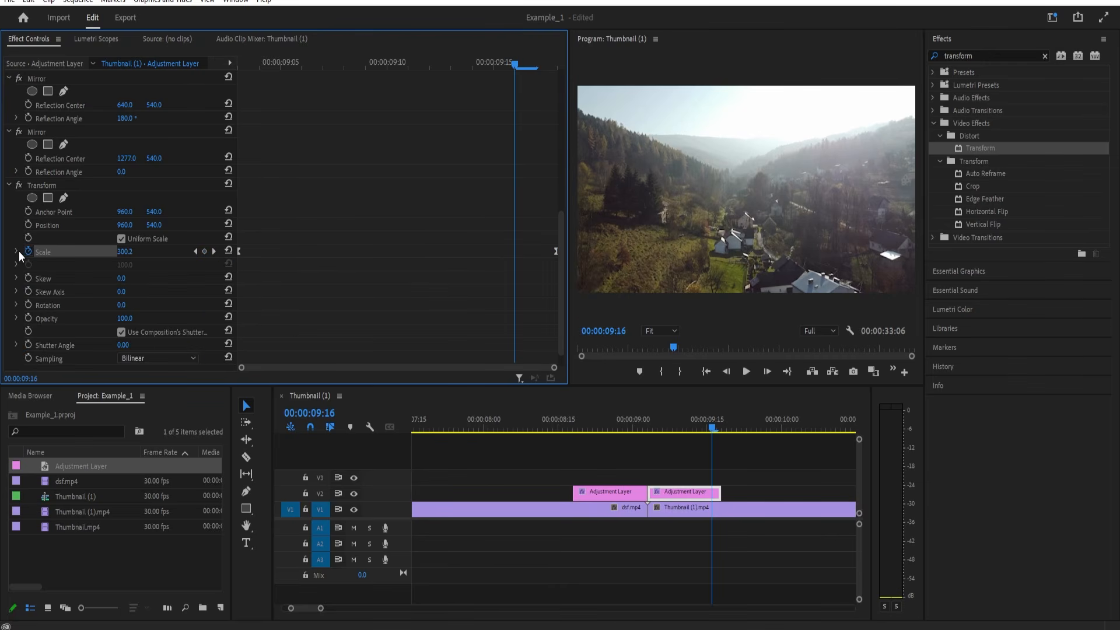
Step: Turn off the composition's shutter angle for the Transform effect, set Shutter Angle to 360, and play back the transition
{"action": "scroll", "coordinate": [67, 324], "scroll_direction": "down", "scroll_amount": 1}
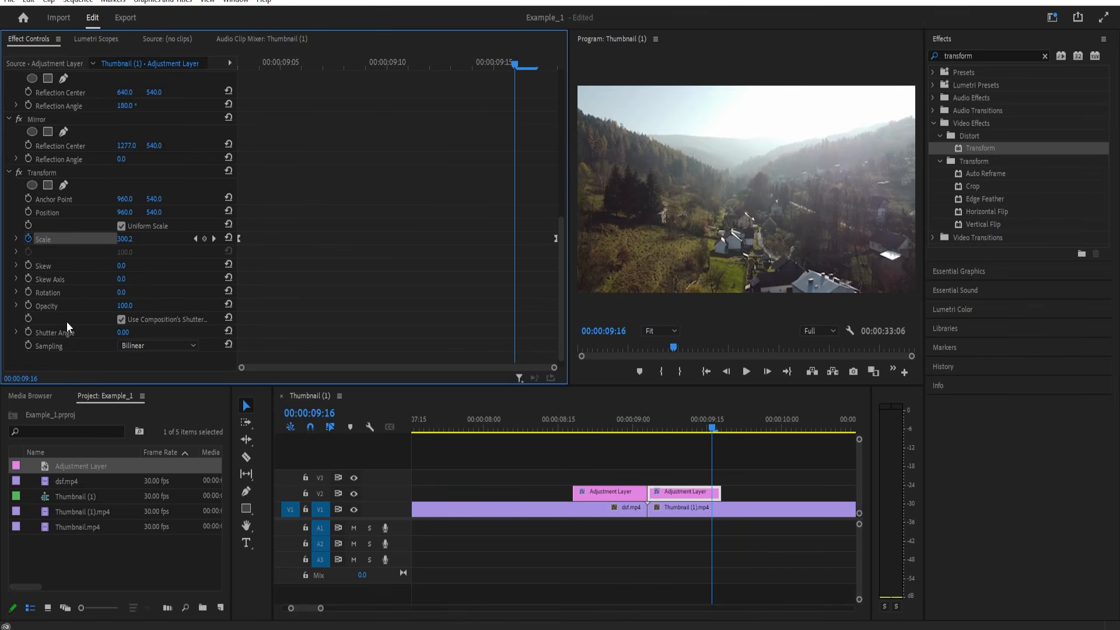
{"action": "left_click", "coordinate": [122, 320]}
{"action": "left_click", "coordinate": [125, 332]}
{"action": "type", "text": "360"}
{"action": "key", "text": "Return"}
{"action": "left_click", "coordinate": [563, 427]}
{"action": "key", "text": "space"}
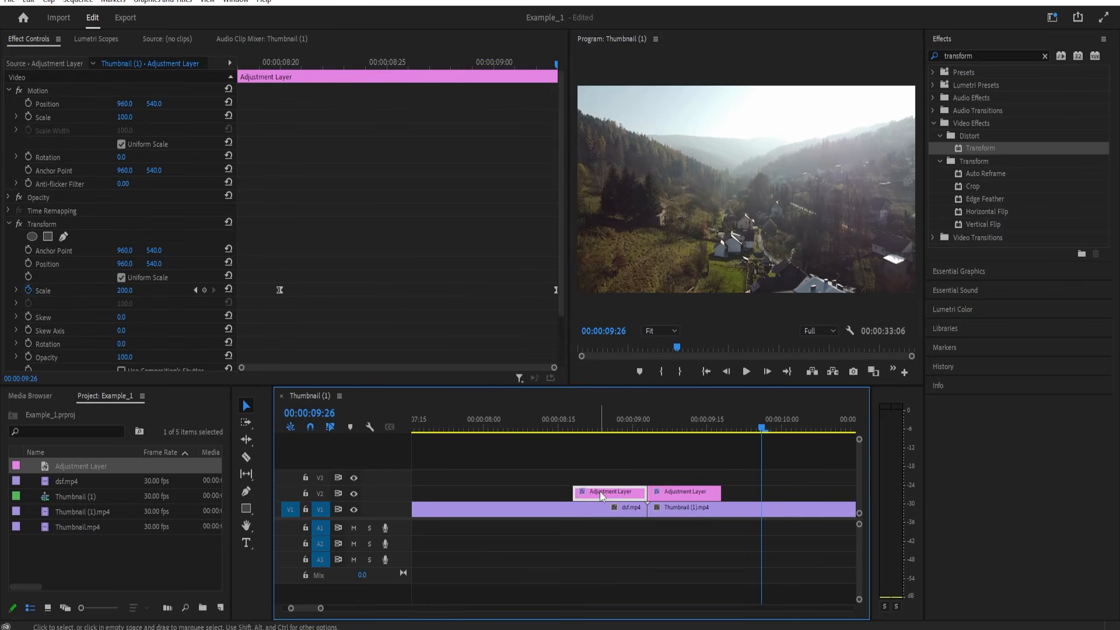
Step: Duplicate the first adjustment layer onto track V3 and extend the copy to the end of the second adjustment layer
{"action": "left_click_drag", "start_coordinate": [600, 488], "coordinate": [606, 475]}
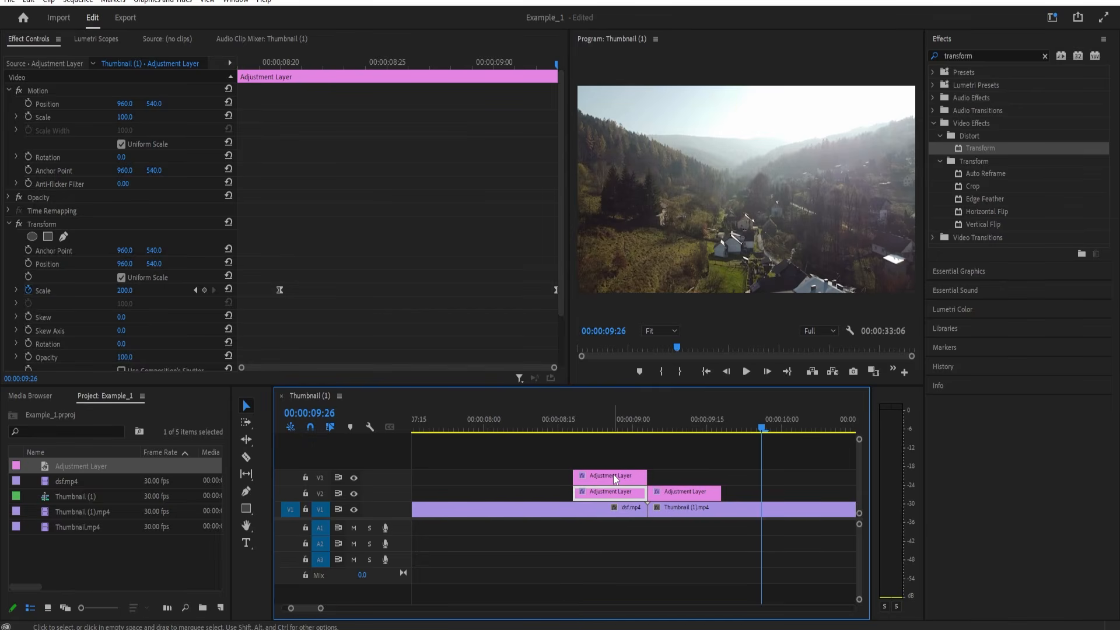
{"action": "left_click", "coordinate": [613, 474]}
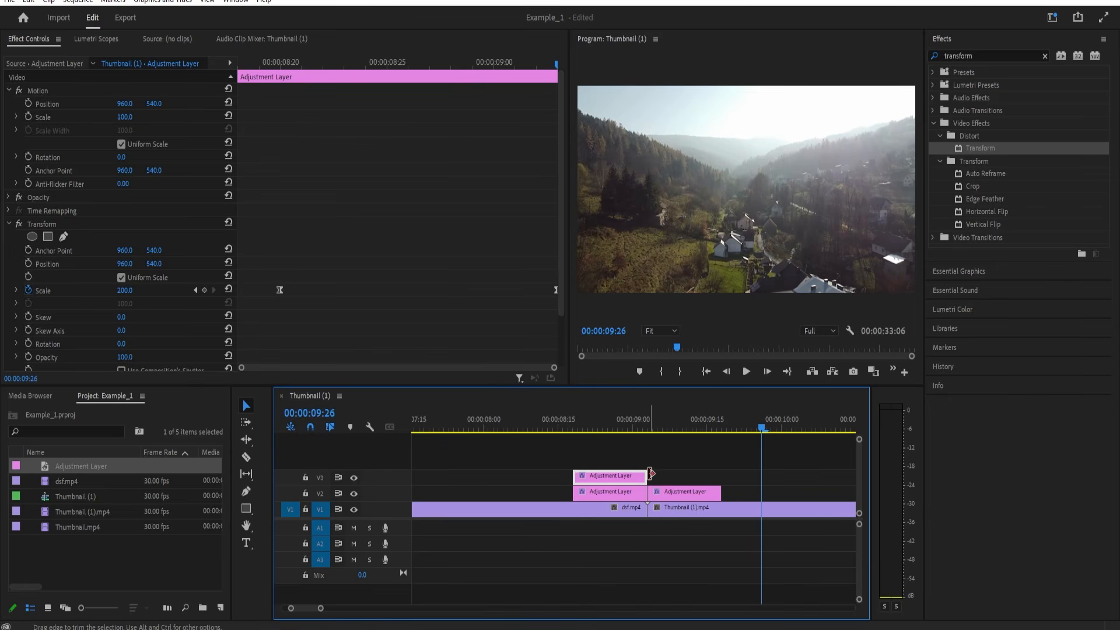
{"action": "left_click_drag", "start_coordinate": [646, 476], "coordinate": [721, 467]}
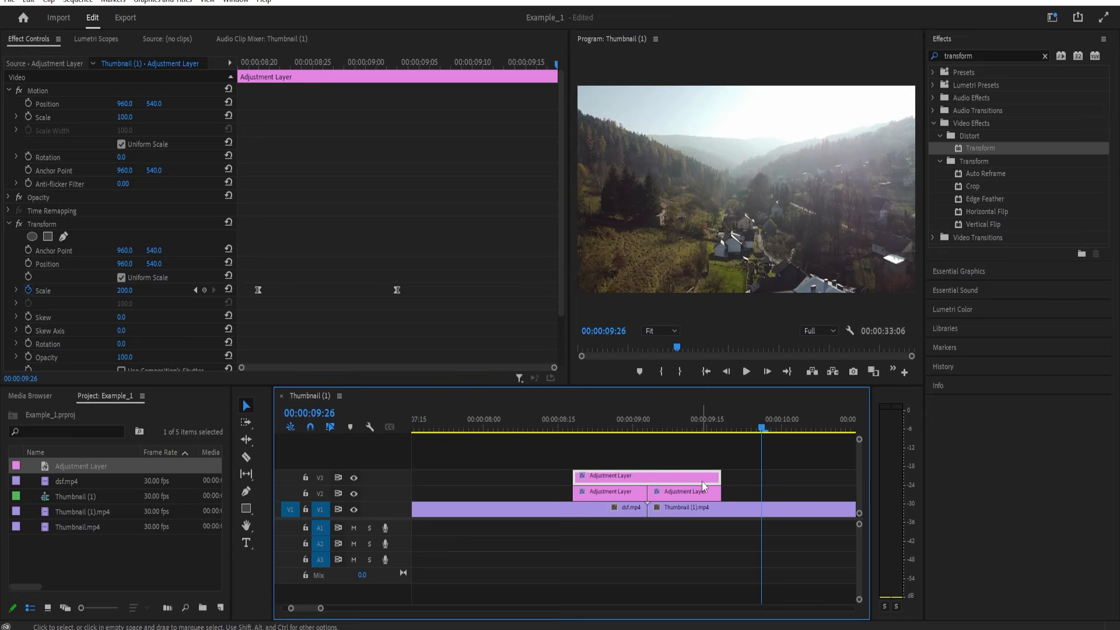
Step: Replace the Transform effect on the V3 adjustment layer with the Lens Distortion effect
{"action": "left_click", "coordinate": [73, 222]}
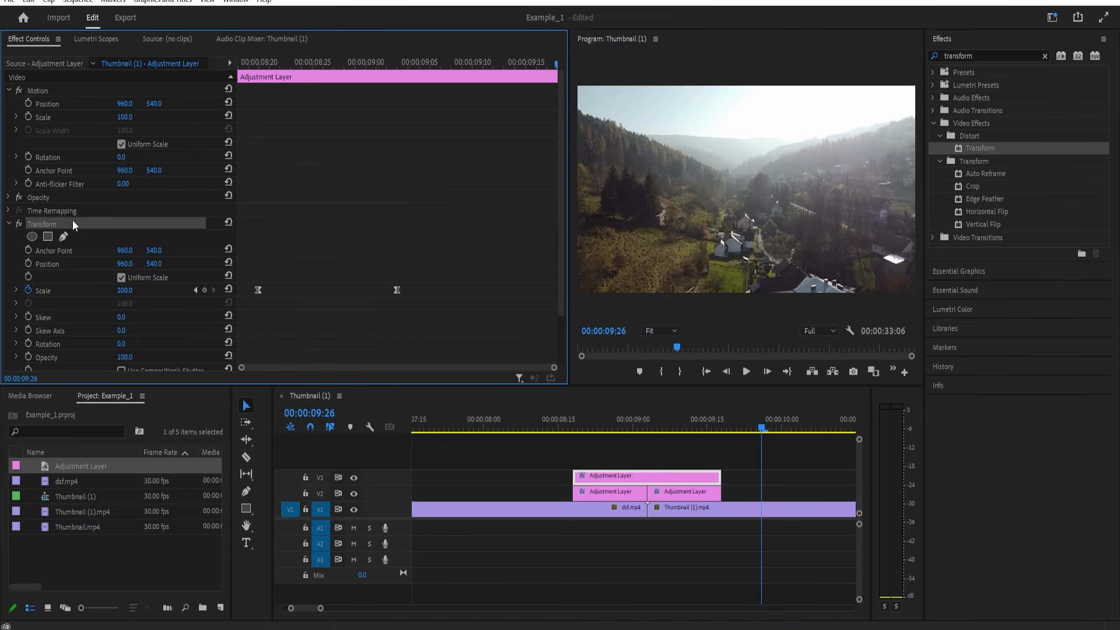
{"action": "key", "text": "Delete"}
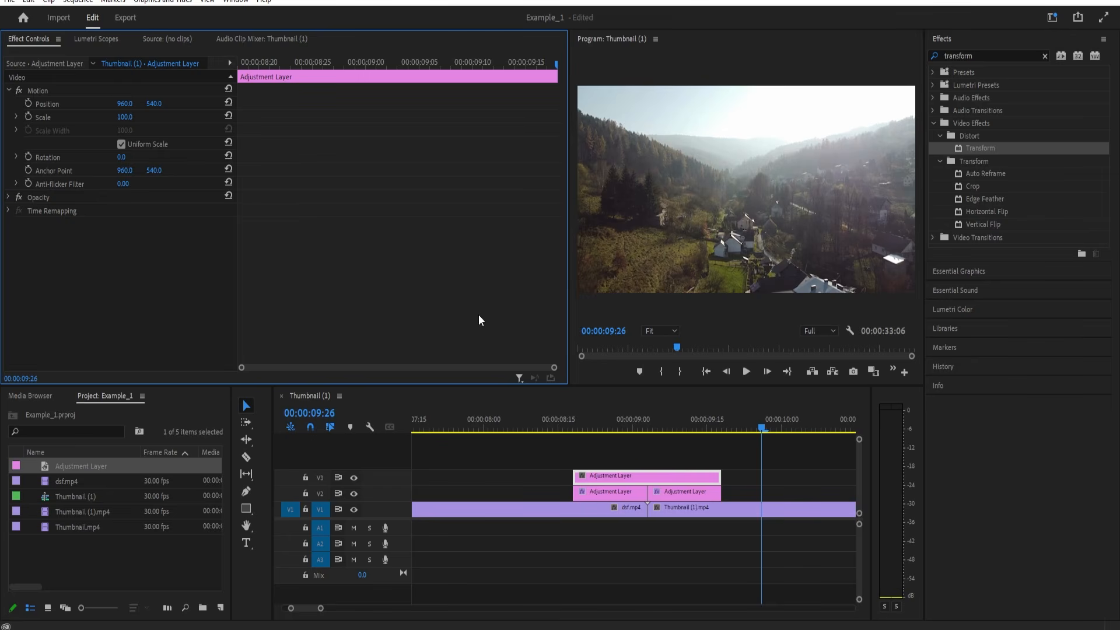
{"action": "left_click", "coordinate": [985, 56]}
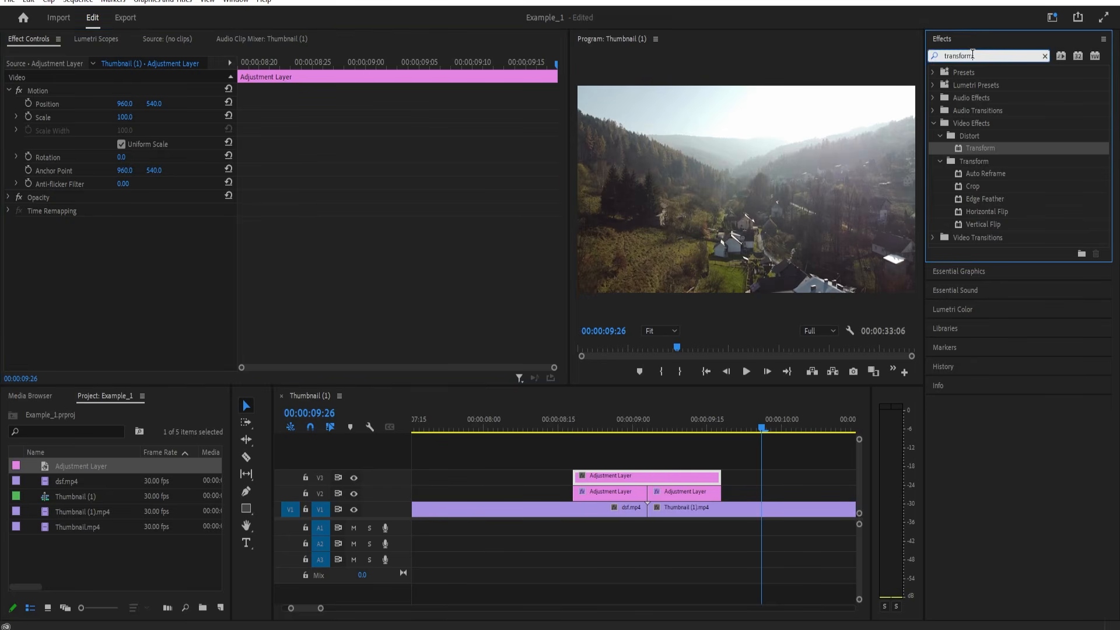
{"action": "type", "text": "lens"}
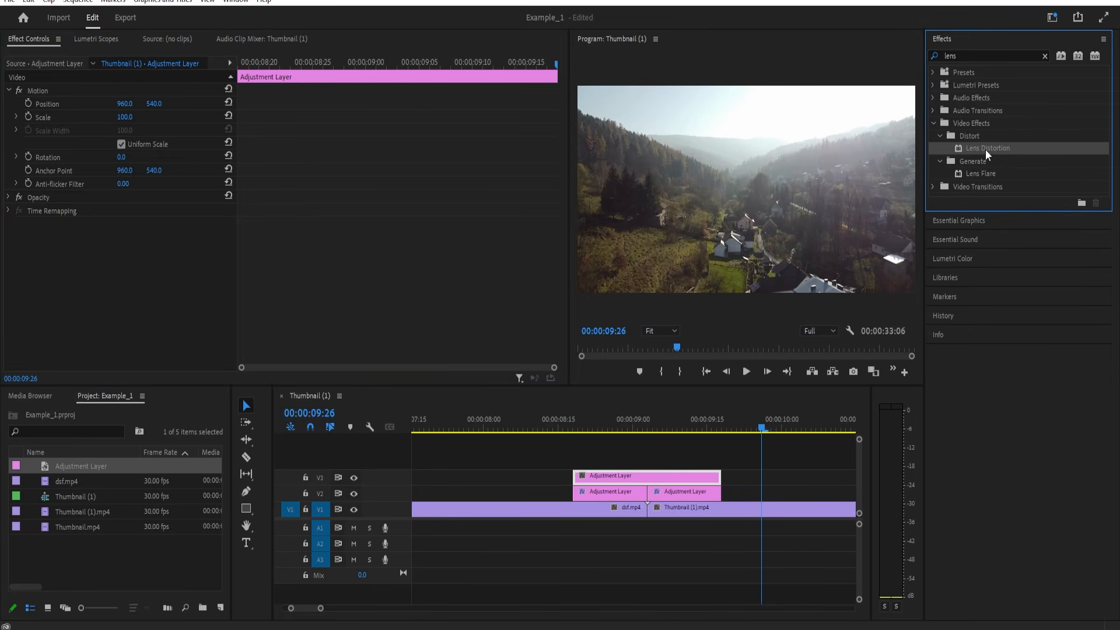
{"action": "double_click", "coordinate": [985, 149]}
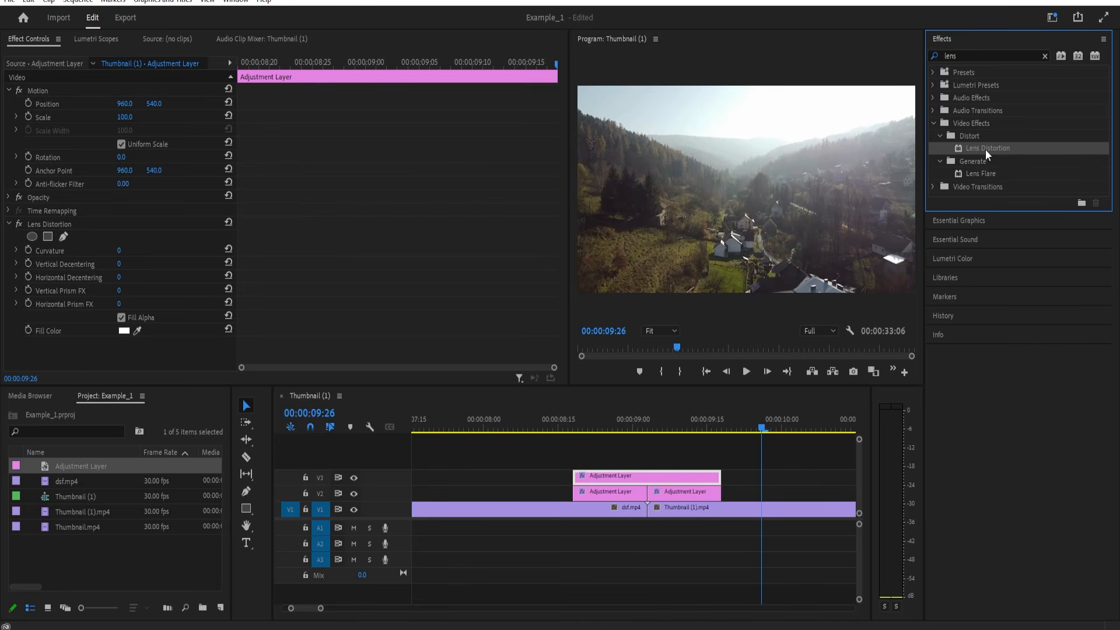
Step: Add Lens Distortion Curvature keyframes at the V3 layer's start, at 00:00:09:03, and just before its end
{"action": "left_click", "coordinate": [633, 430]}
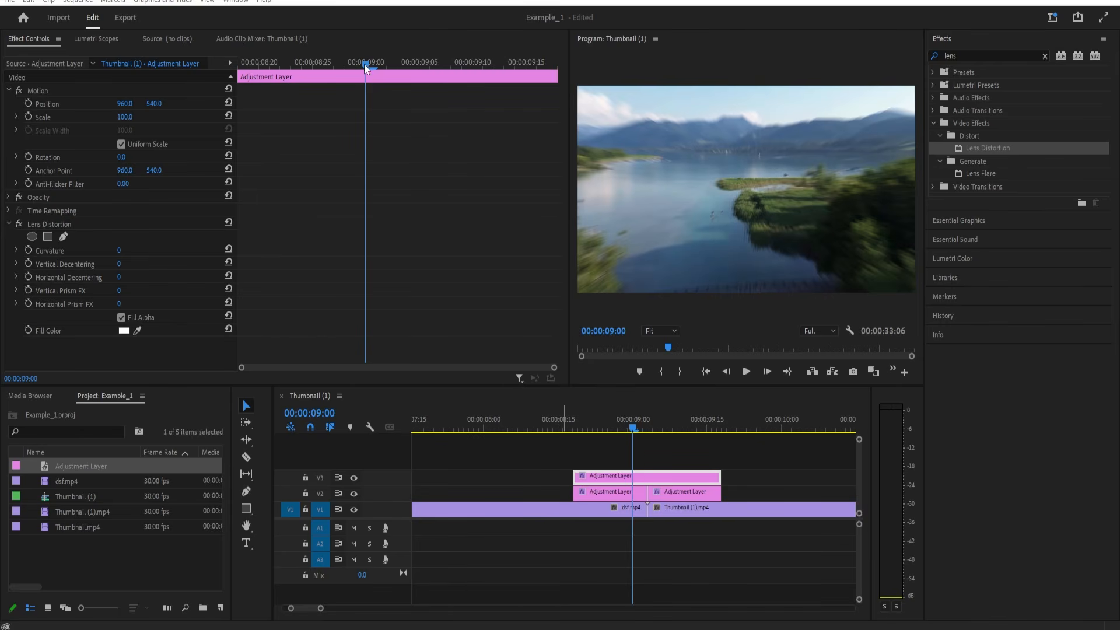
{"action": "left_click_drag", "start_coordinate": [365, 65], "coordinate": [216, 63]}
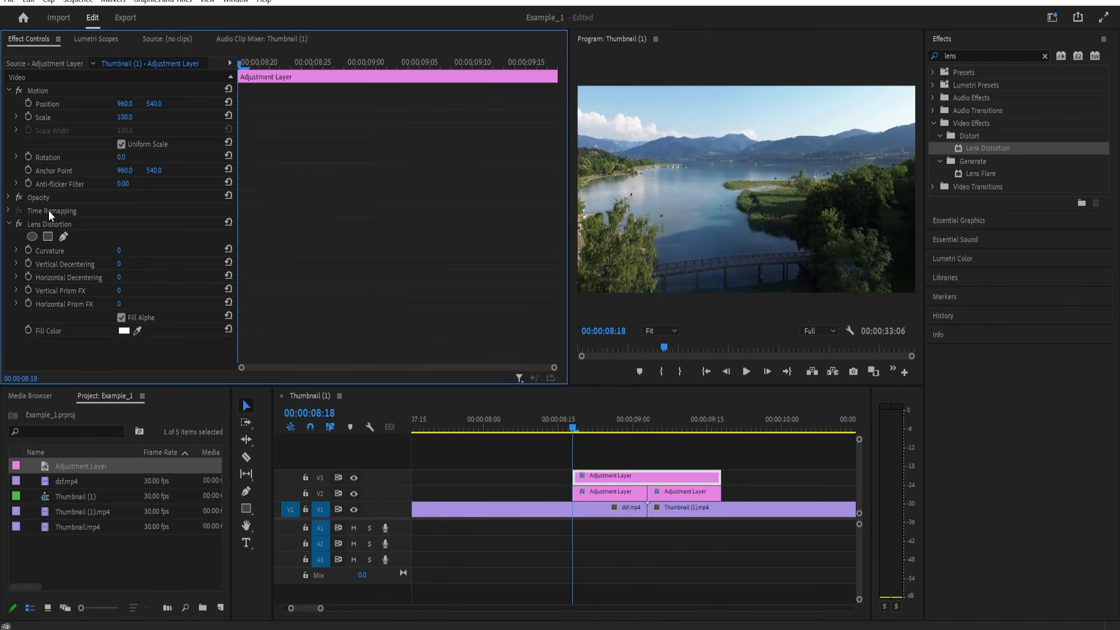
{"action": "left_click", "coordinate": [29, 249]}
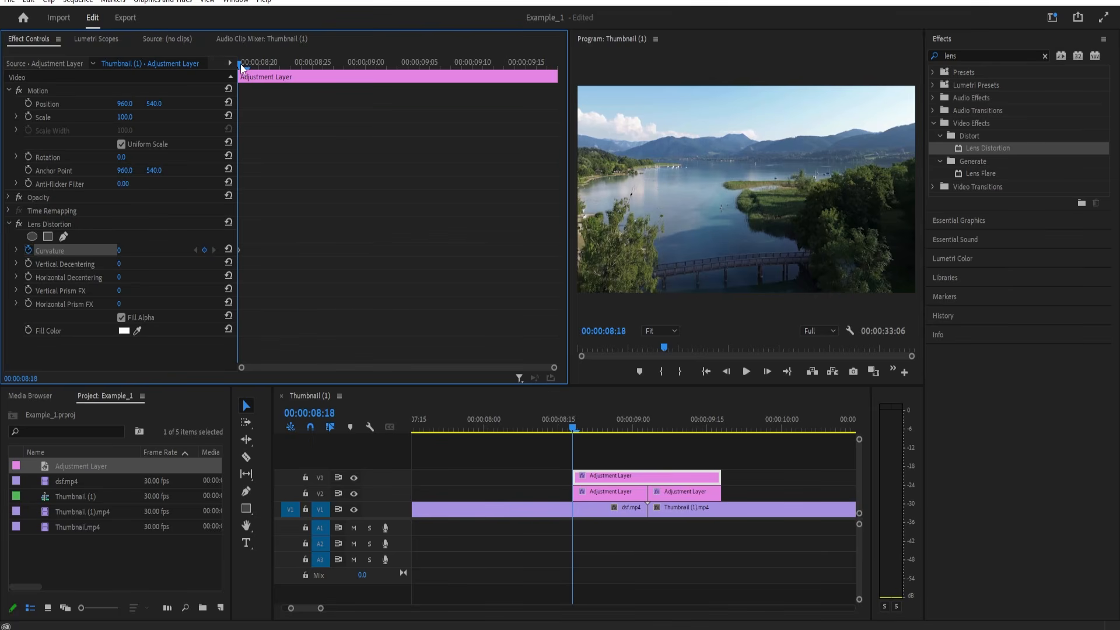
{"action": "left_click_drag", "start_coordinate": [240, 65], "coordinate": [404, 70]}
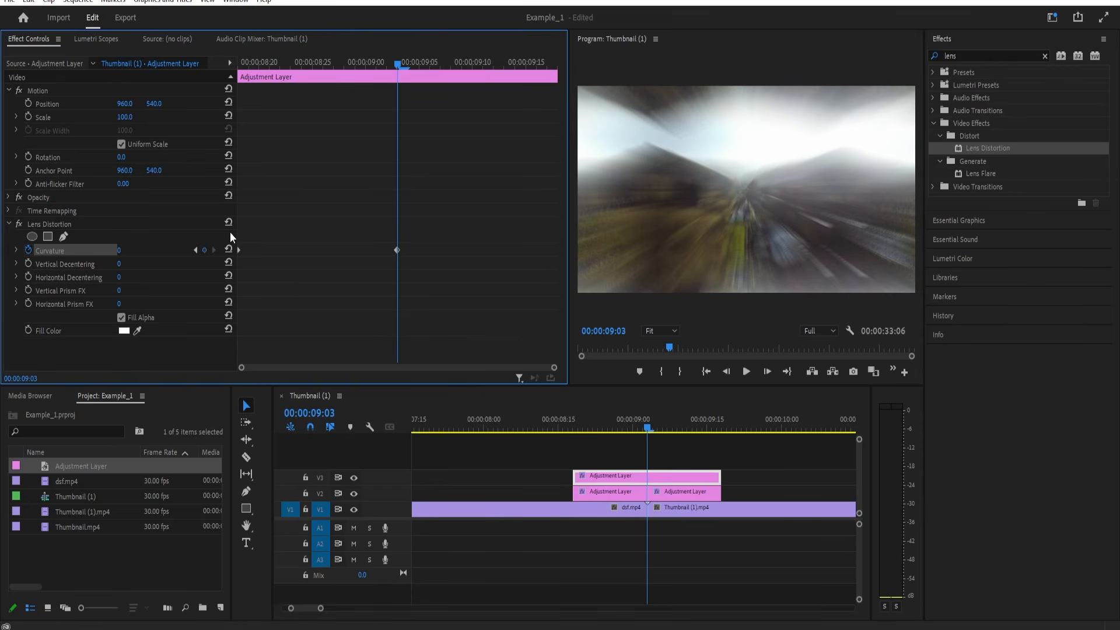
{"action": "left_click_drag", "start_coordinate": [401, 65], "coordinate": [604, 87]}
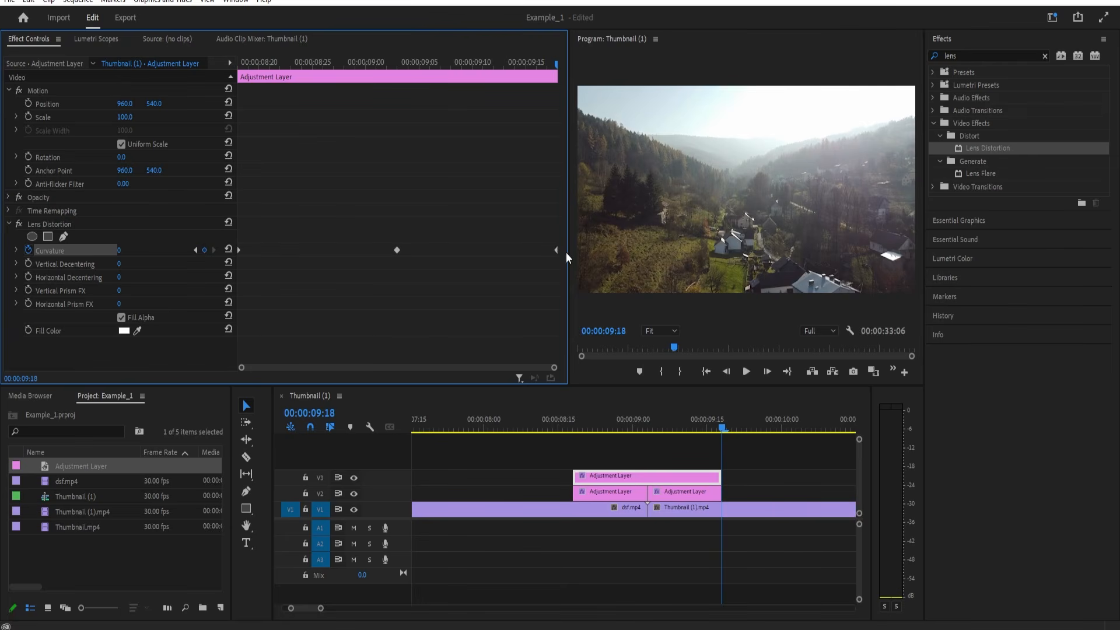
{"action": "left_click_drag", "start_coordinate": [555, 250], "coordinate": [546, 249]}
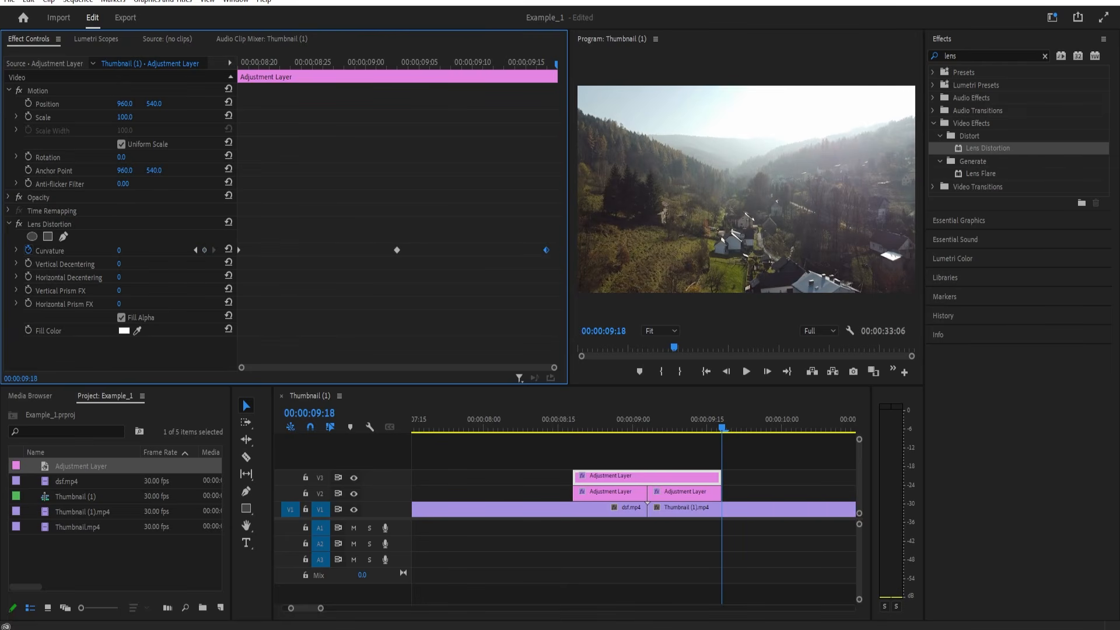
Step: Set the Lens Distortion Curvature at the middle keyframe, 00:00:09:03, to -30
{"action": "left_click", "coordinate": [396, 249]}
{"action": "left_click", "coordinate": [133, 246]}
{"action": "type", "text": "-30"}
{"action": "left_click", "coordinate": [196, 250]}
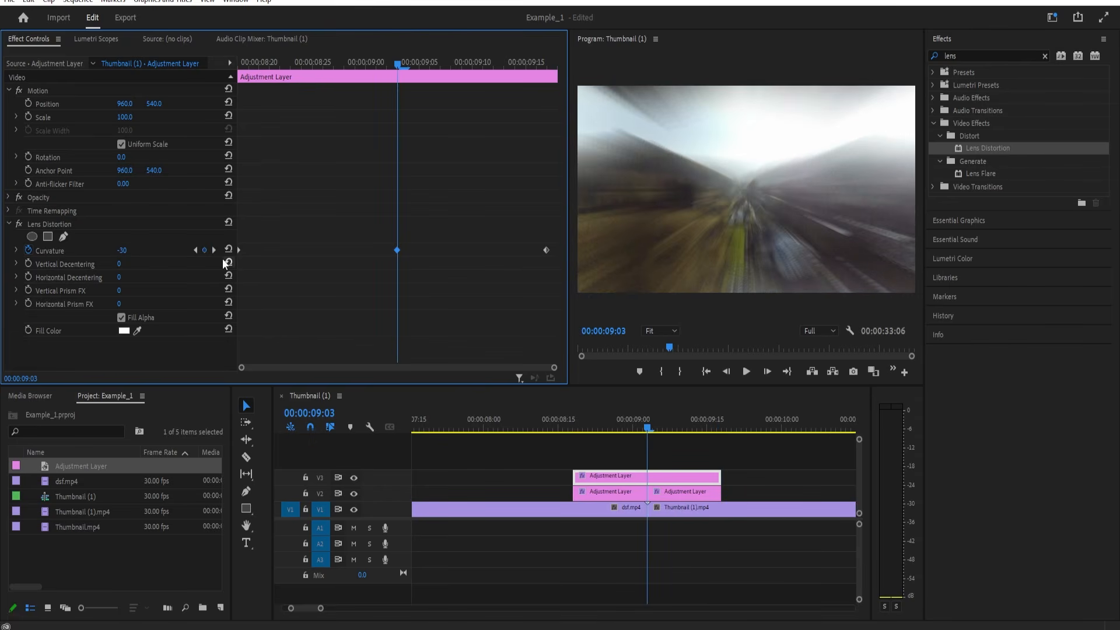
Step: Apply Ease In and Ease Out to all three Curvature keyframes
{"action": "left_click_drag", "start_coordinate": [556, 220], "coordinate": [228, 263]}
{"action": "right_click", "coordinate": [239, 247]}
{"action": "left_click", "coordinate": [289, 432]}
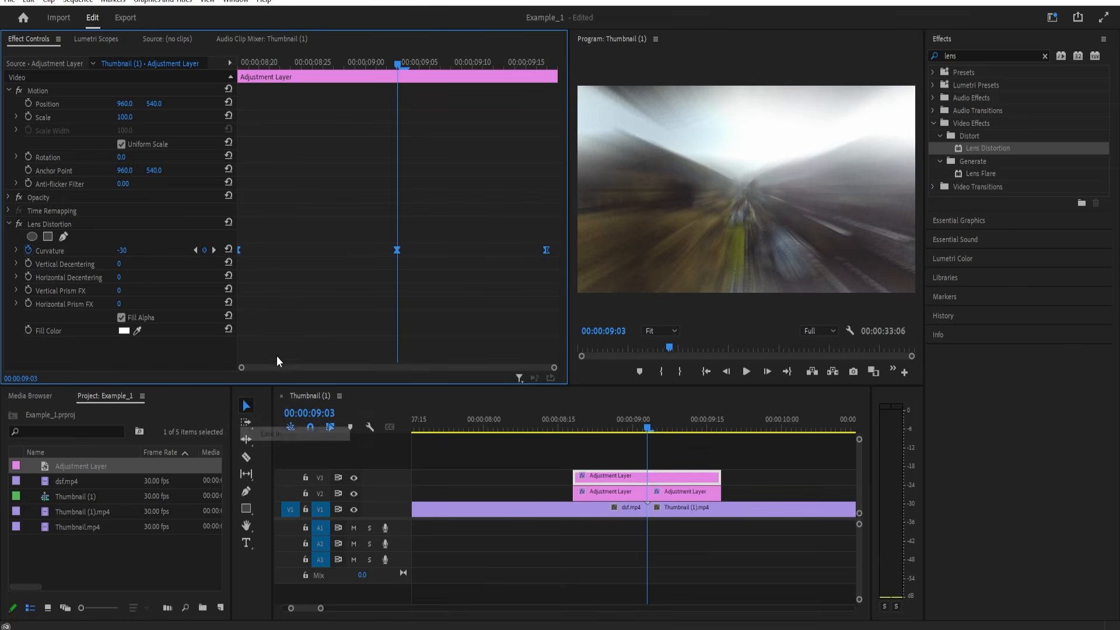
{"action": "right_click", "coordinate": [239, 251]}
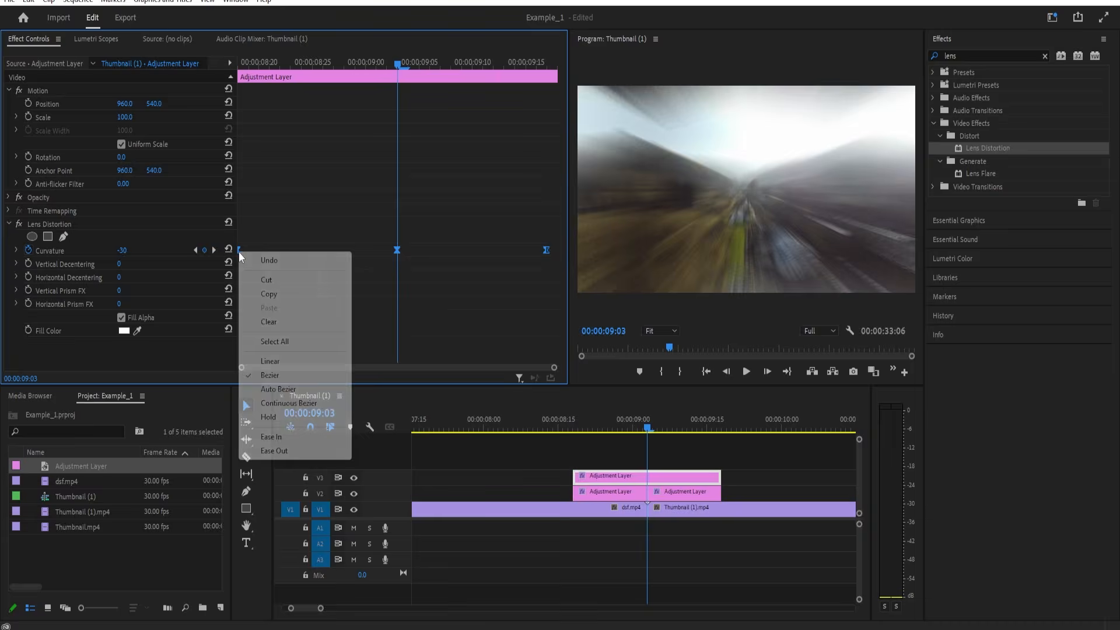
{"action": "left_click", "coordinate": [299, 452]}
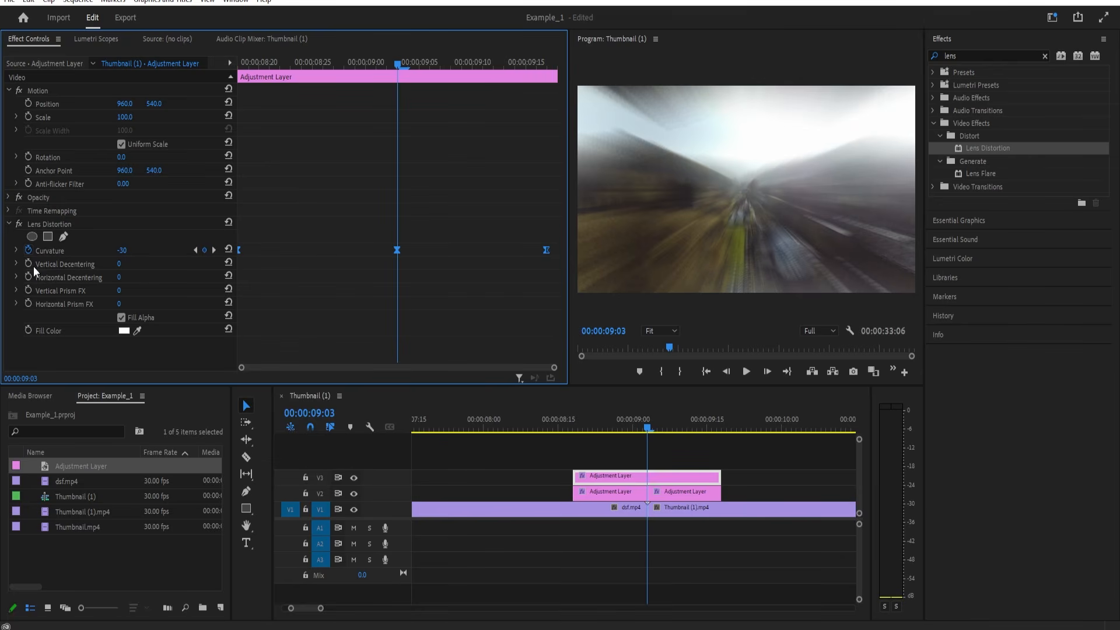
Step: Reshape the Curvature graph with long, gentle outer curves and a sharp peak at the middle keyframe
{"action": "left_click", "coordinate": [16, 250]}
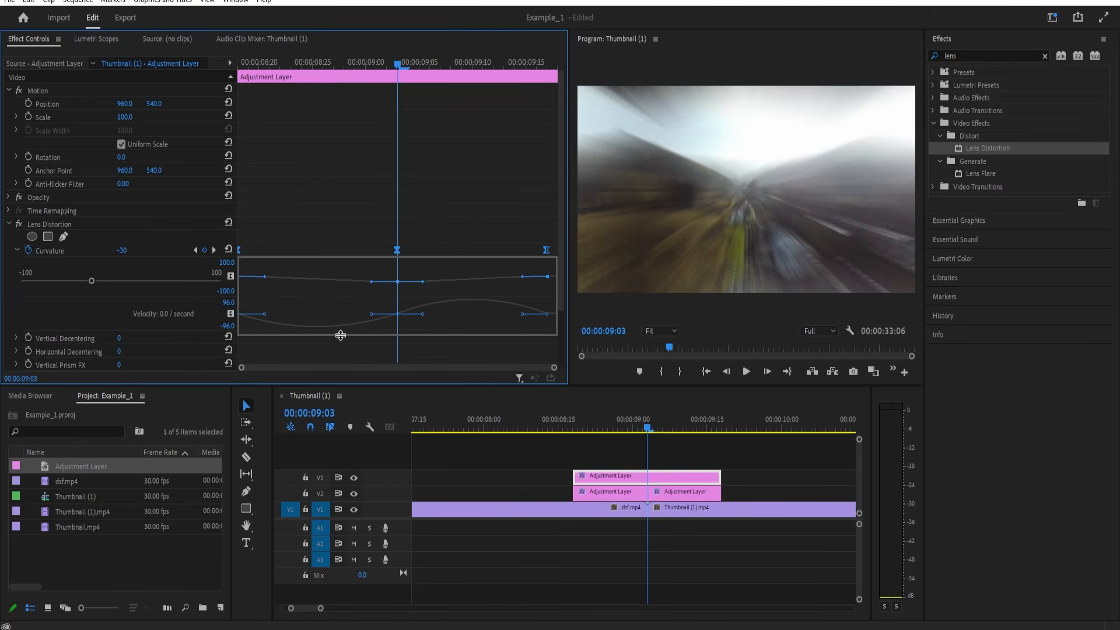
{"action": "left_click_drag", "start_coordinate": [340, 297], "coordinate": [341, 332]}
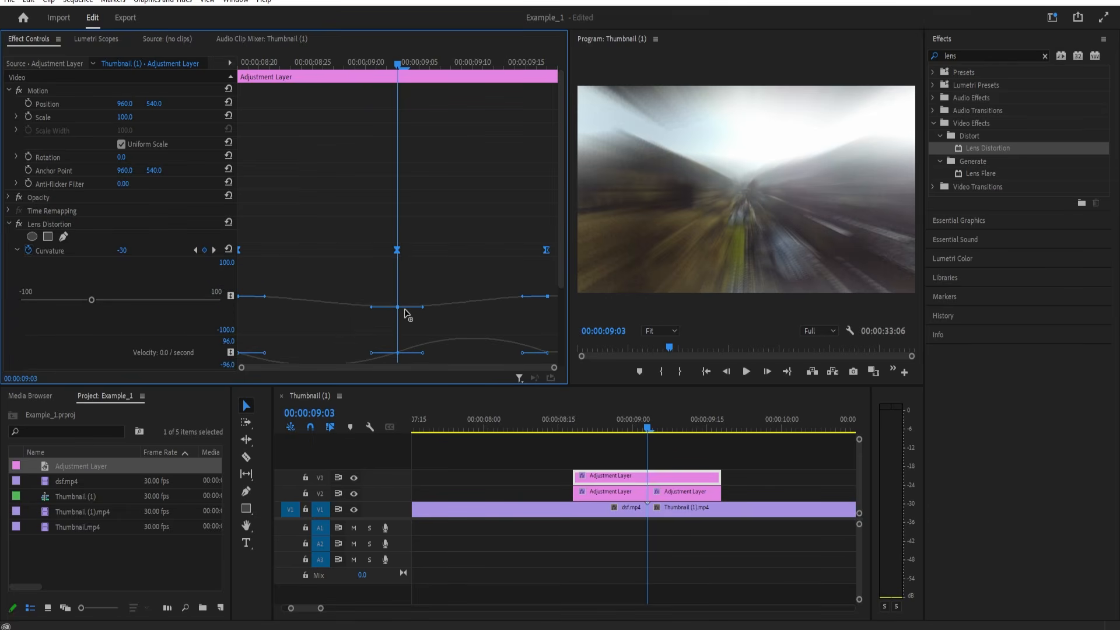
{"action": "left_click_drag", "start_coordinate": [272, 296], "coordinate": [399, 309]}
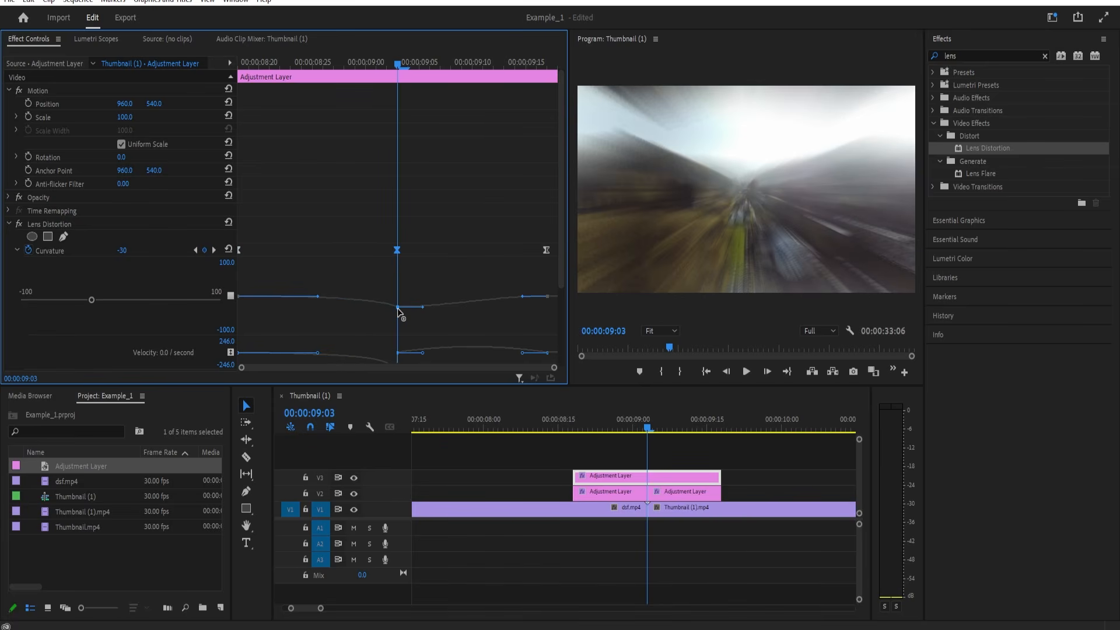
{"action": "left_click", "coordinate": [523, 297]}
{"action": "left_click_drag", "start_coordinate": [524, 298], "coordinate": [400, 315]}
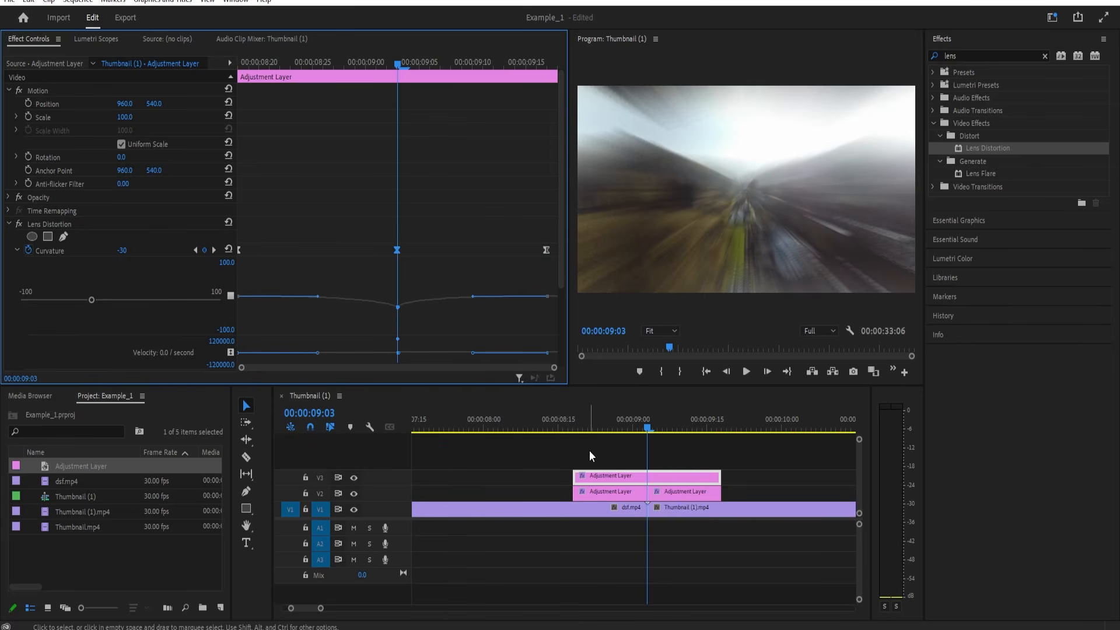
Step: Play back the transition from just before the adjustment layers to check the lens distortion
{"action": "left_click_drag", "start_coordinate": [590, 426], "coordinate": [559, 425]}
{"action": "key", "text": "space"}
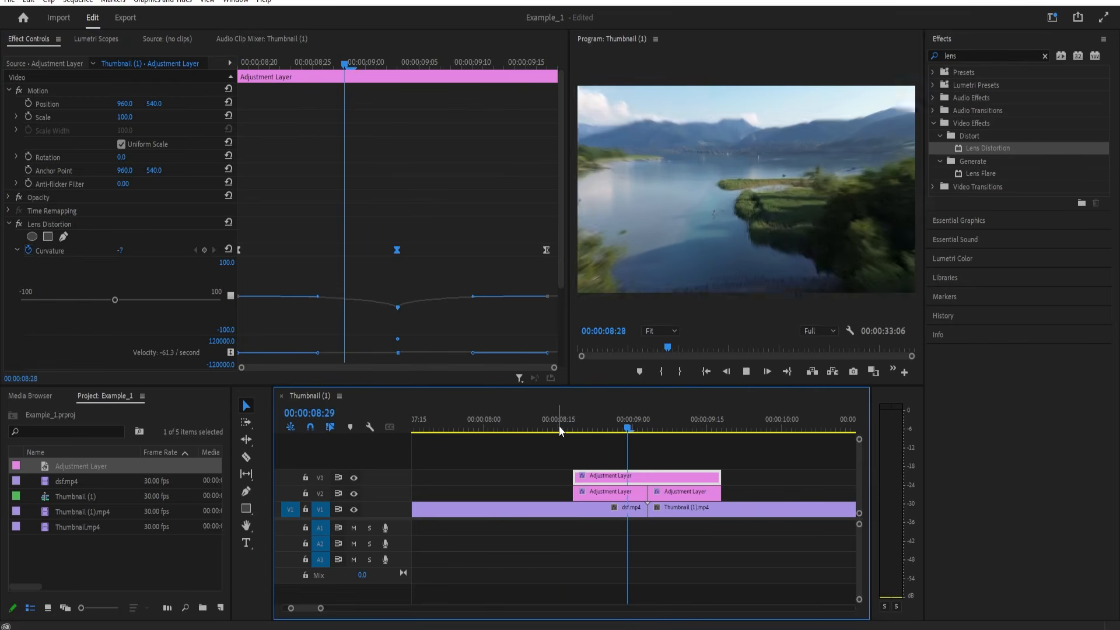
{"action": "key", "text": "space"}
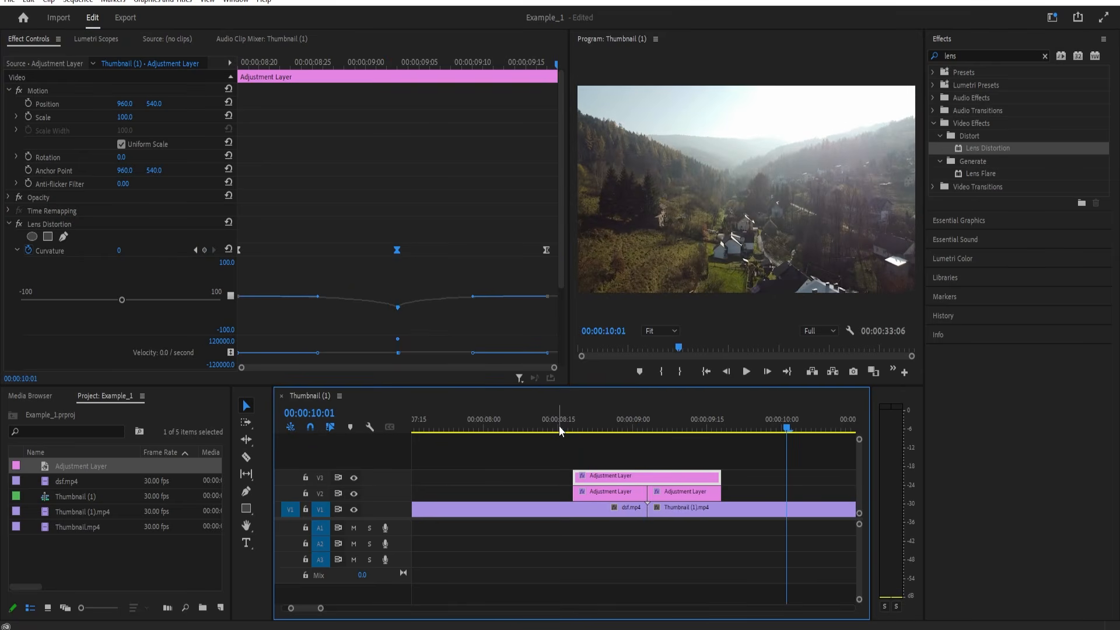